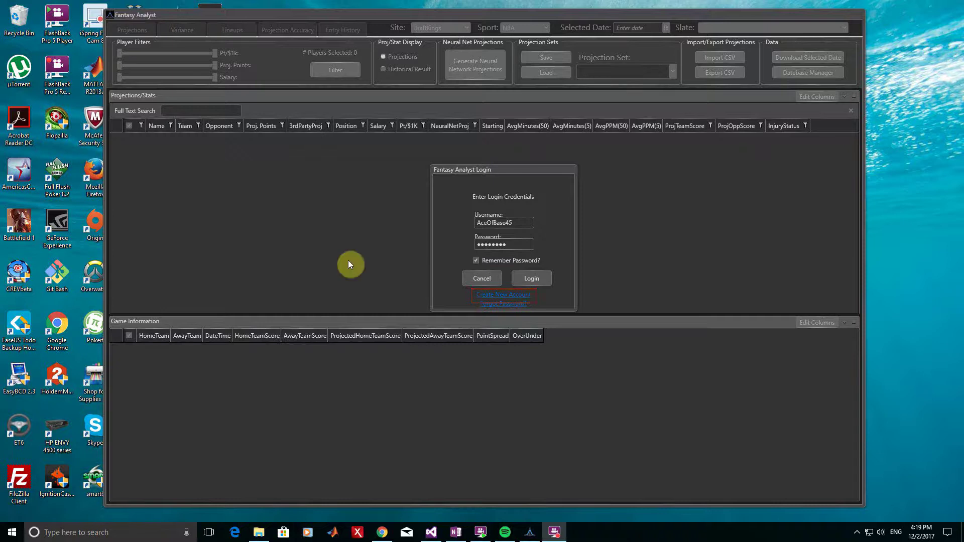
Step: Finish logging in, then set Site to FanDuel, Sport to NFL and date to 12/3/2017
click(534, 278)
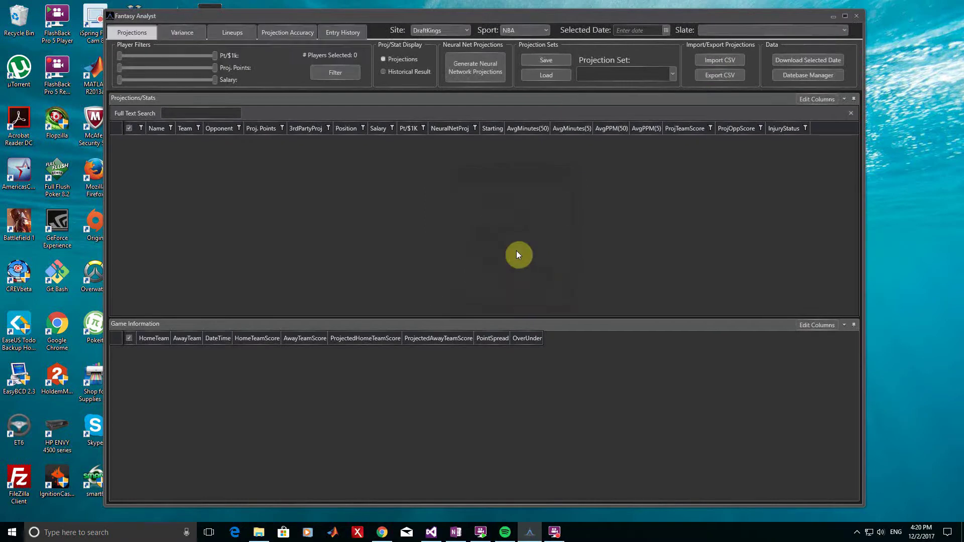
click(439, 28)
click(433, 48)
click(512, 30)
click(515, 42)
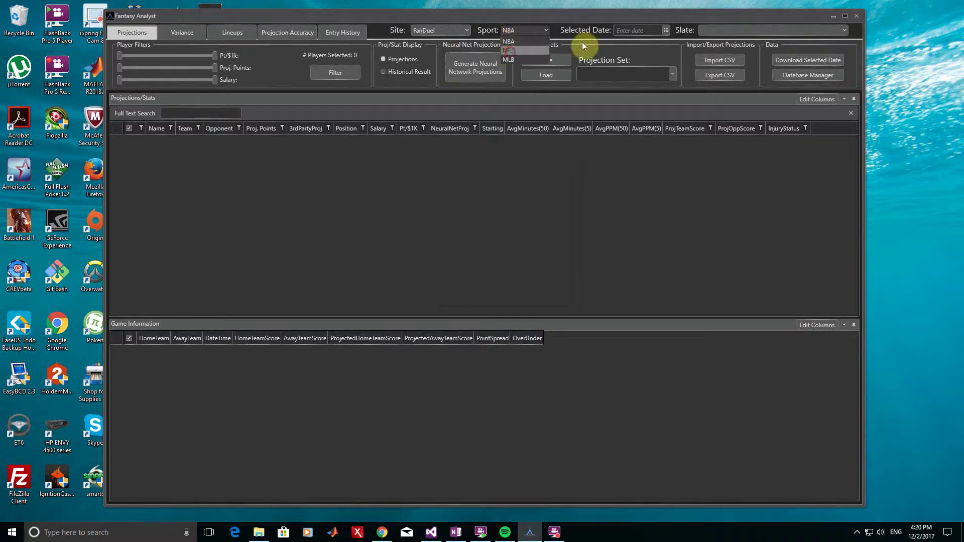
click(667, 31)
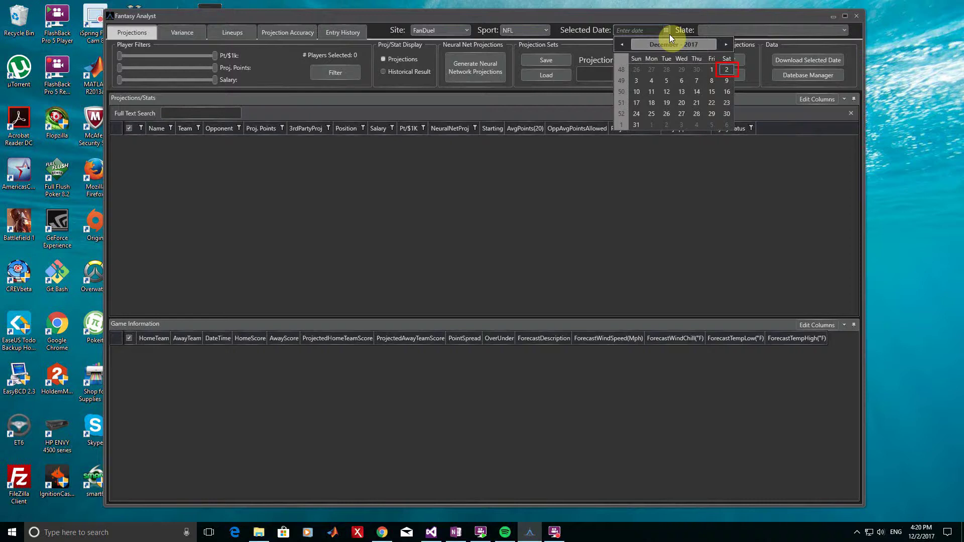
click(637, 81)
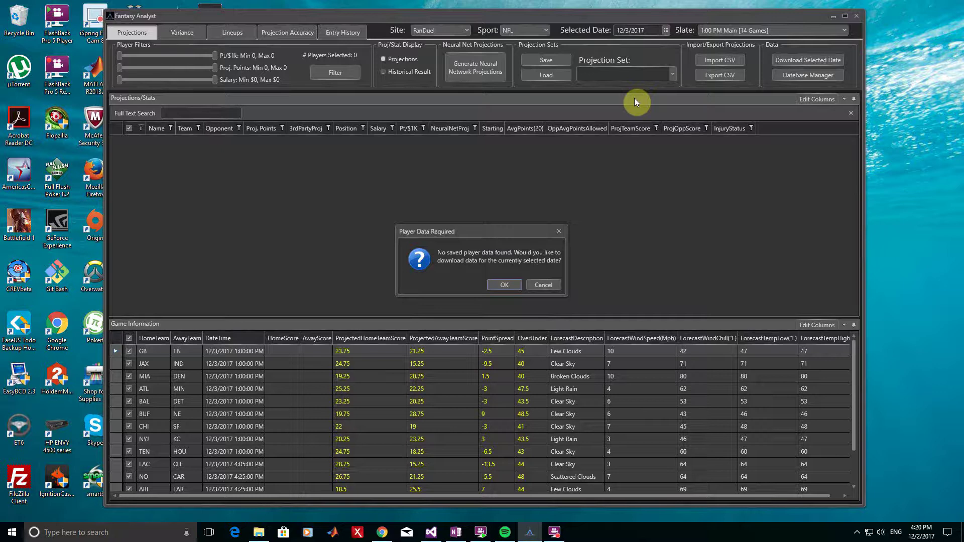
Step: Accept the player data download for 12/3/2017, then display Historical Result stats
click(499, 287)
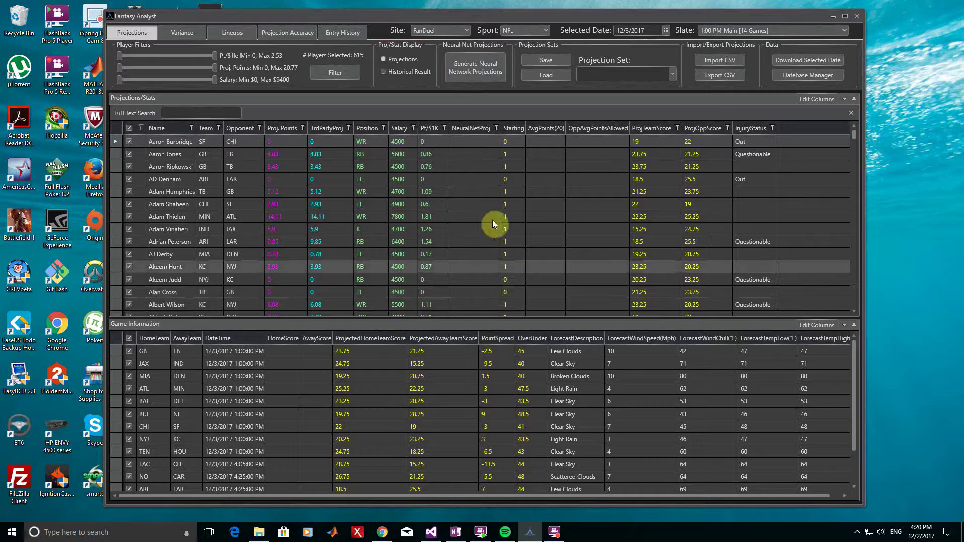
click(383, 71)
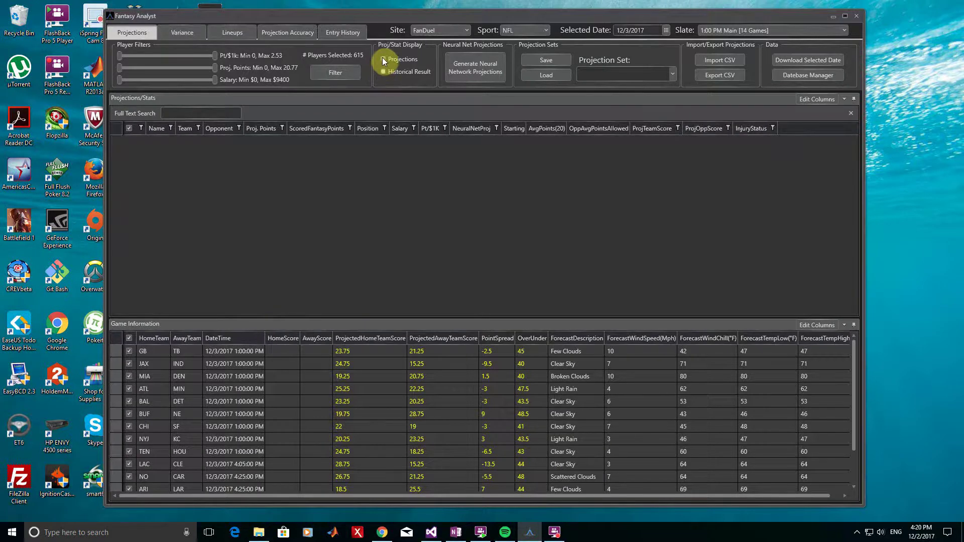
Step: Switch Proj/Stat Display back to Projections to list players with projected points and salaries
click(384, 58)
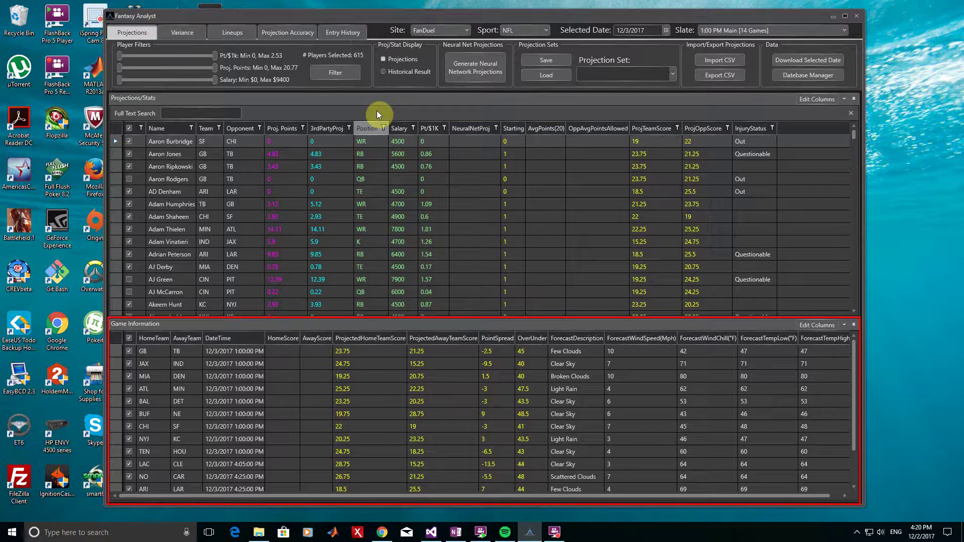
click(130, 351)
click(131, 364)
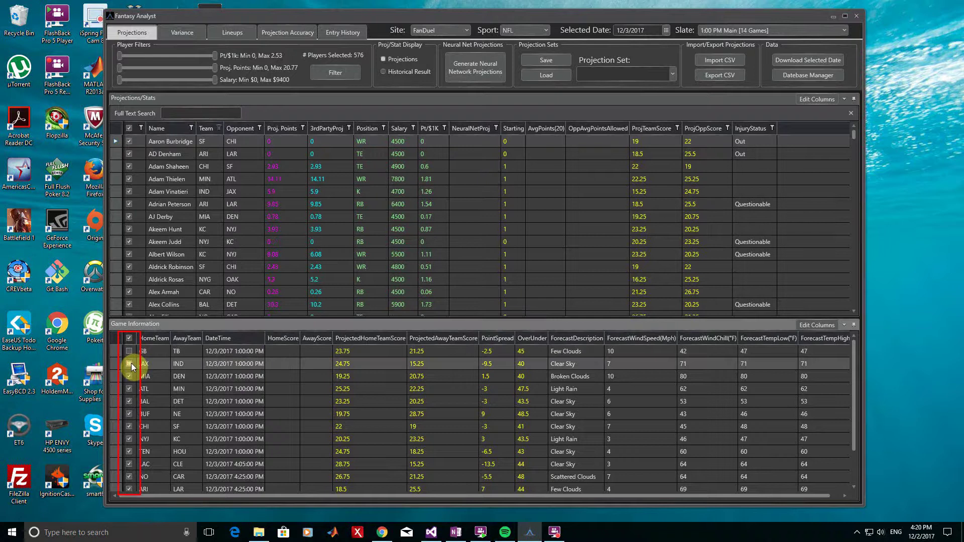
click(131, 363)
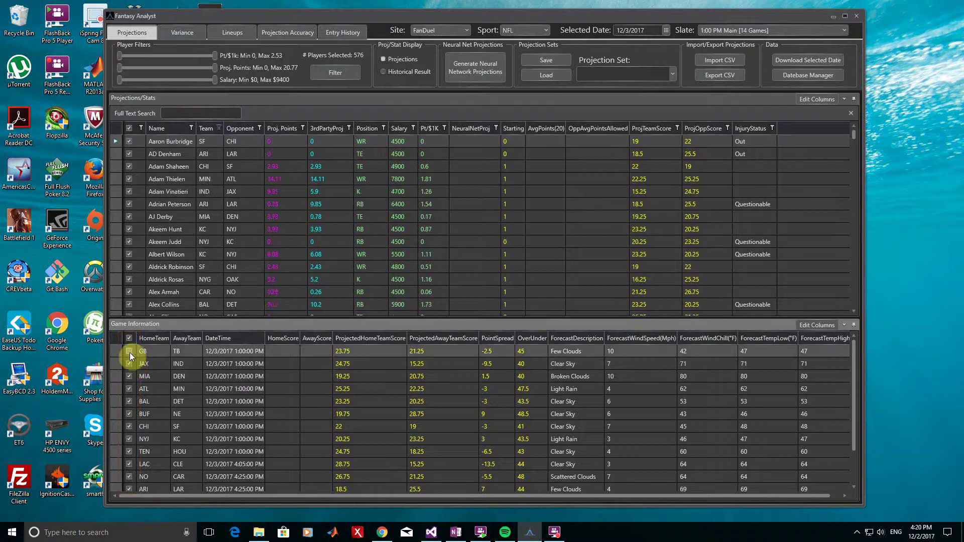
click(131, 351)
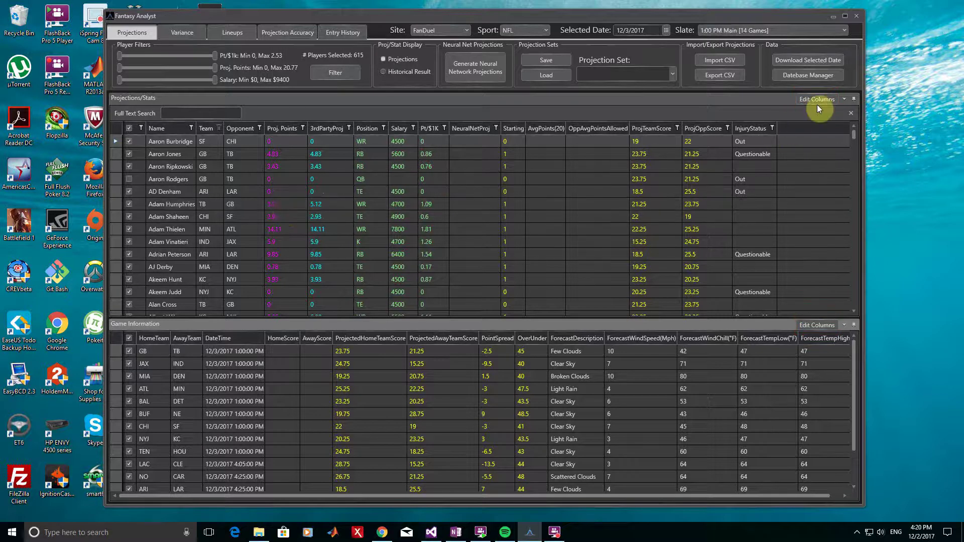
Step: Move InjuryStatus after Pt/$1K, add InjuryNotes beside it, and save the column layout
click(806, 96)
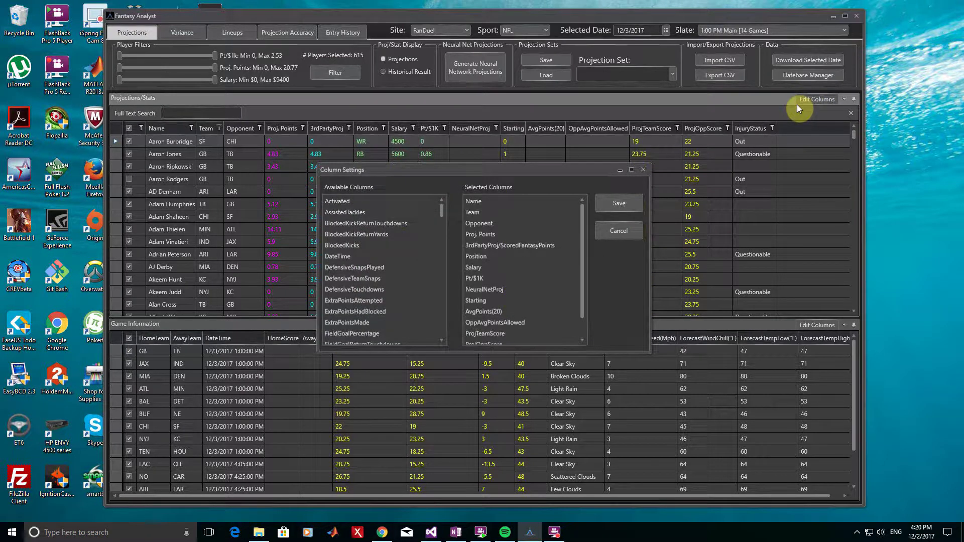
scroll(523, 293, down, 1)
click(506, 330)
drag(505, 330, 508, 264)
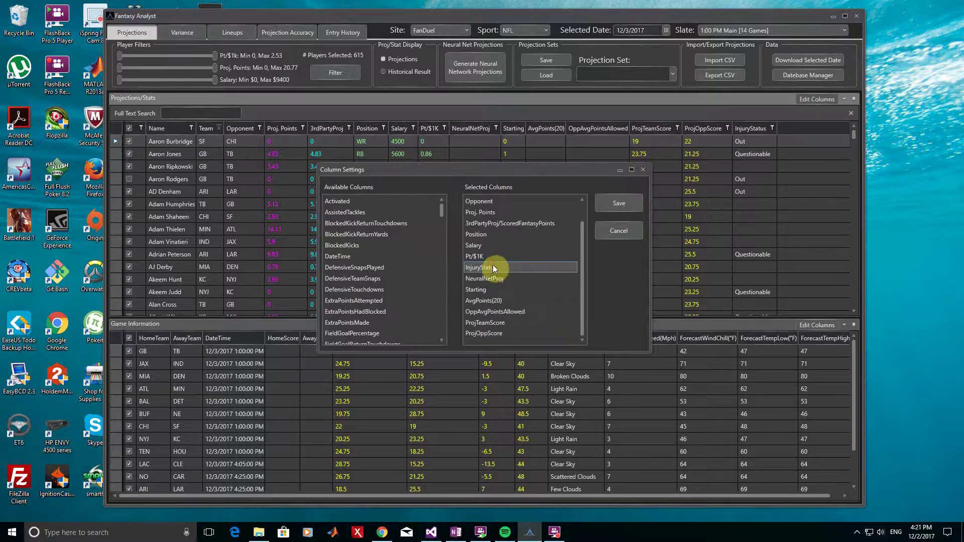
scroll(364, 283, down, 8)
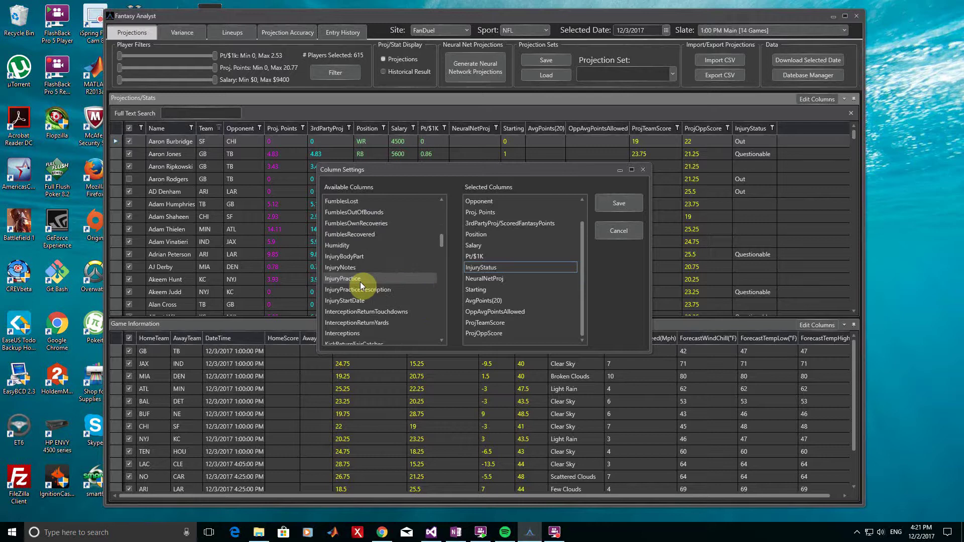
click(362, 266)
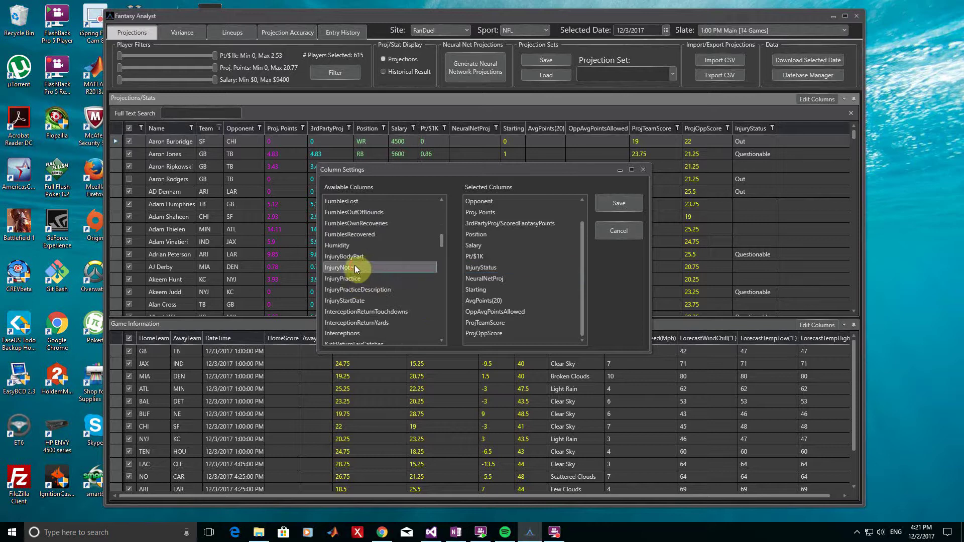
drag(355, 265, 542, 279)
click(610, 204)
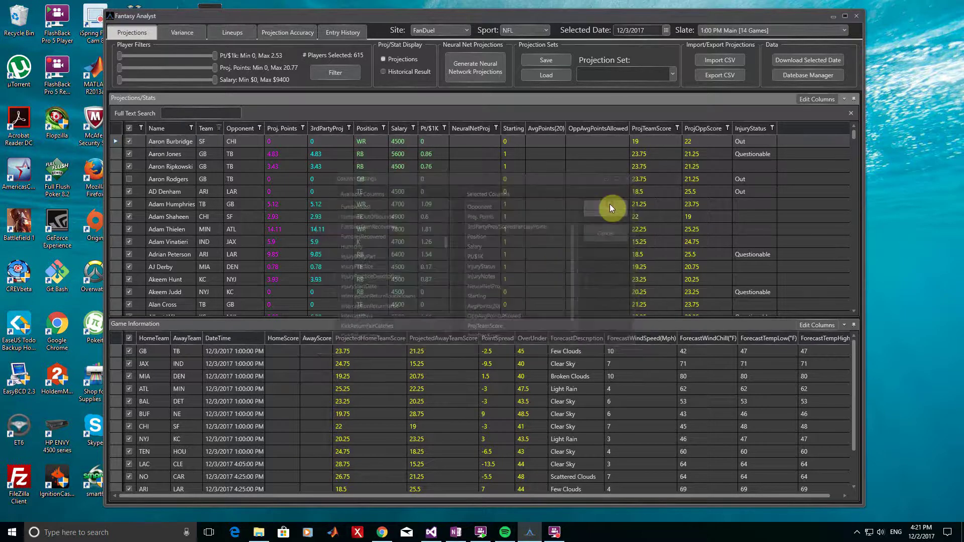
click(306, 226)
right_click(308, 225)
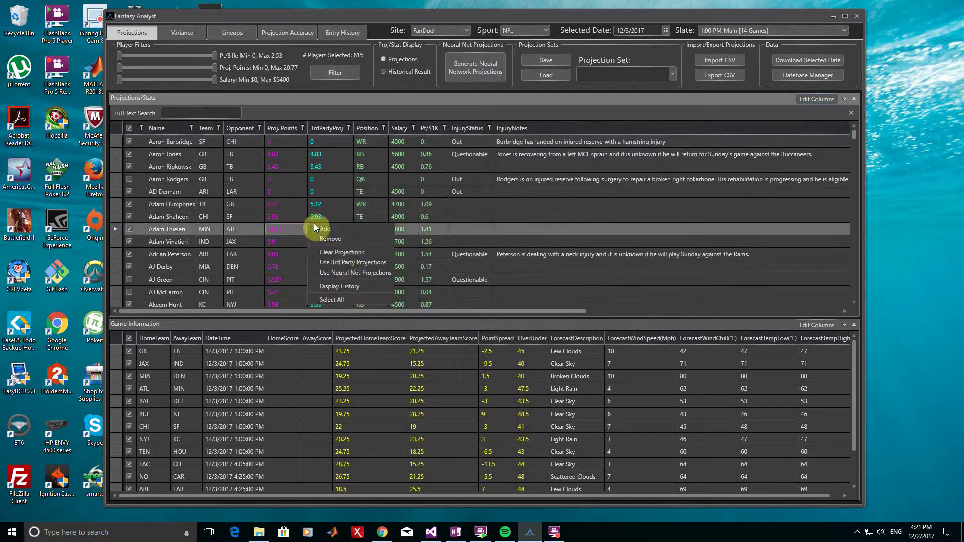
click(338, 285)
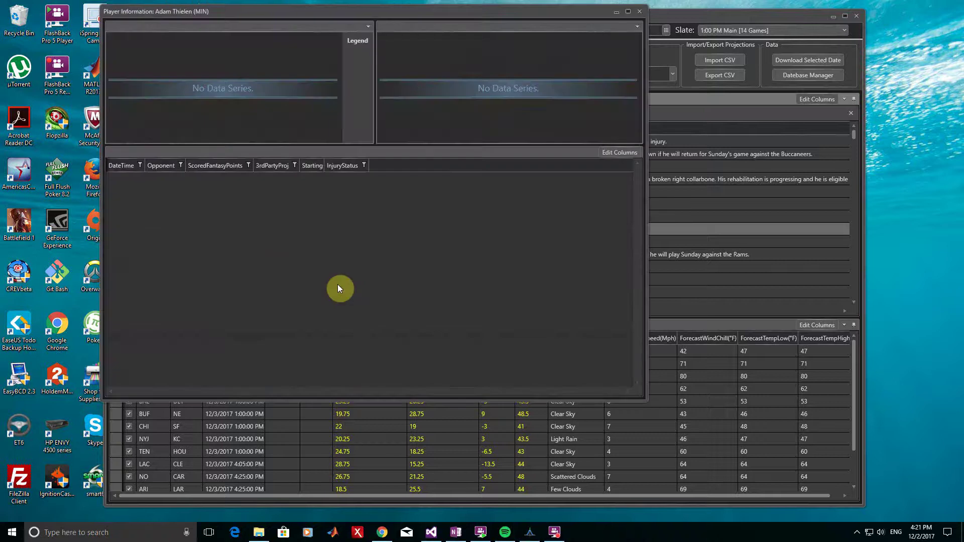
click(637, 10)
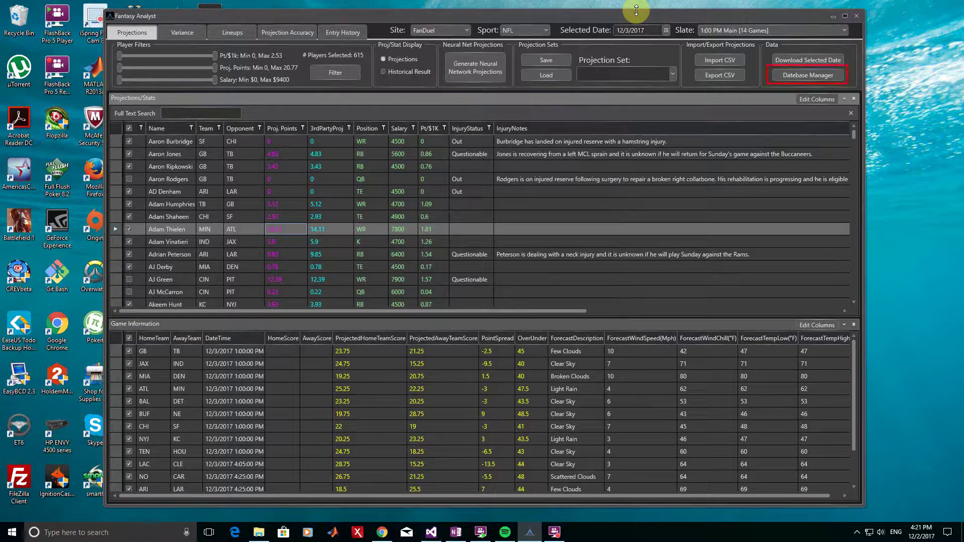
Step: Download 2016–2018 NFL statistics and projections in the NFL Database Manager, then close it
click(787, 77)
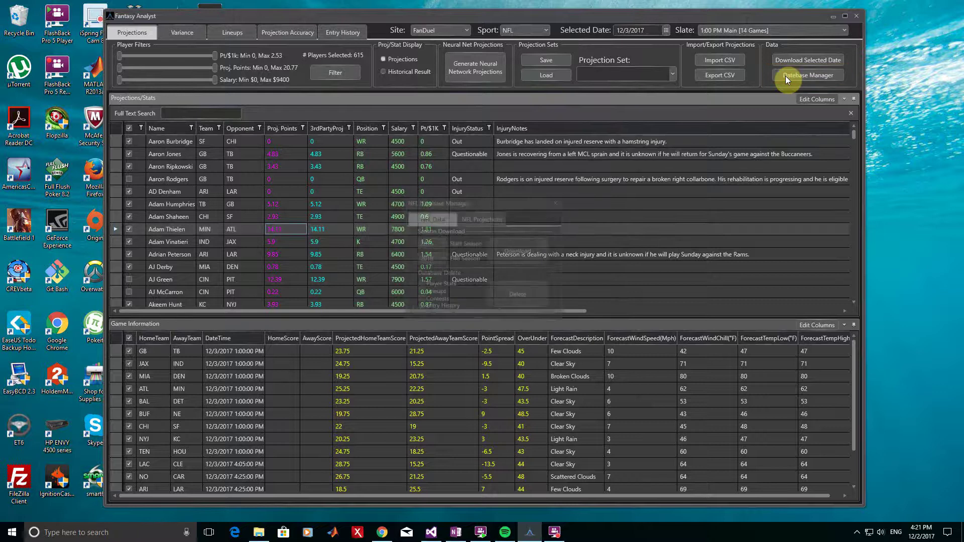
click(529, 243)
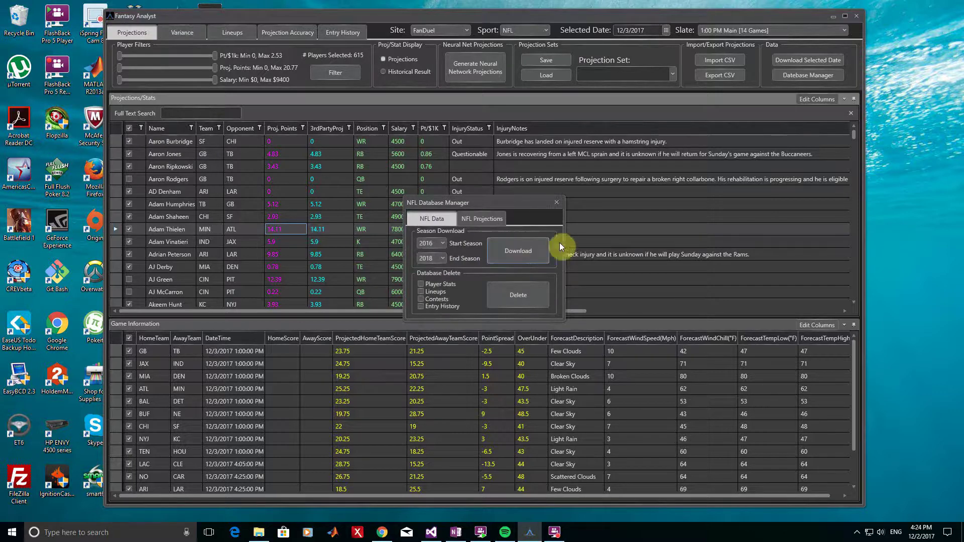
click(558, 202)
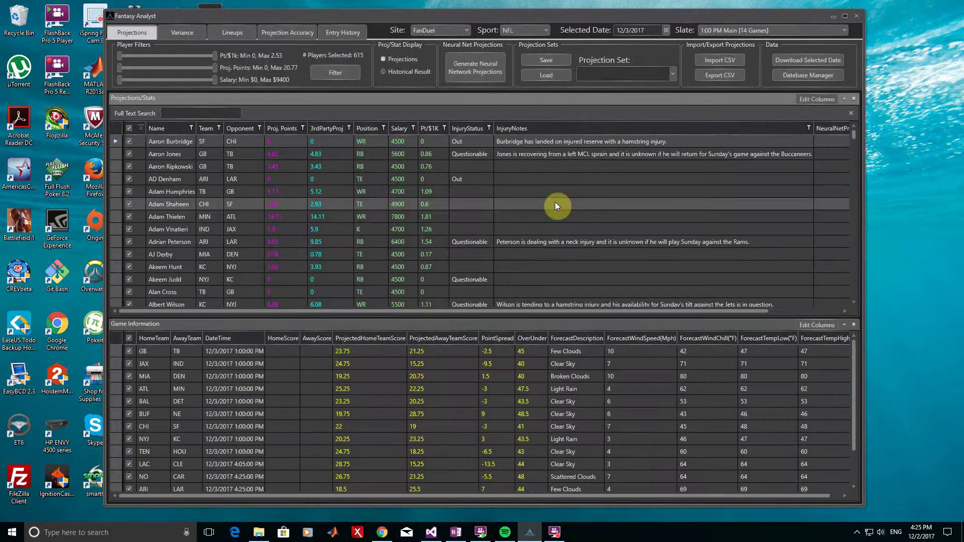
right_click(357, 219)
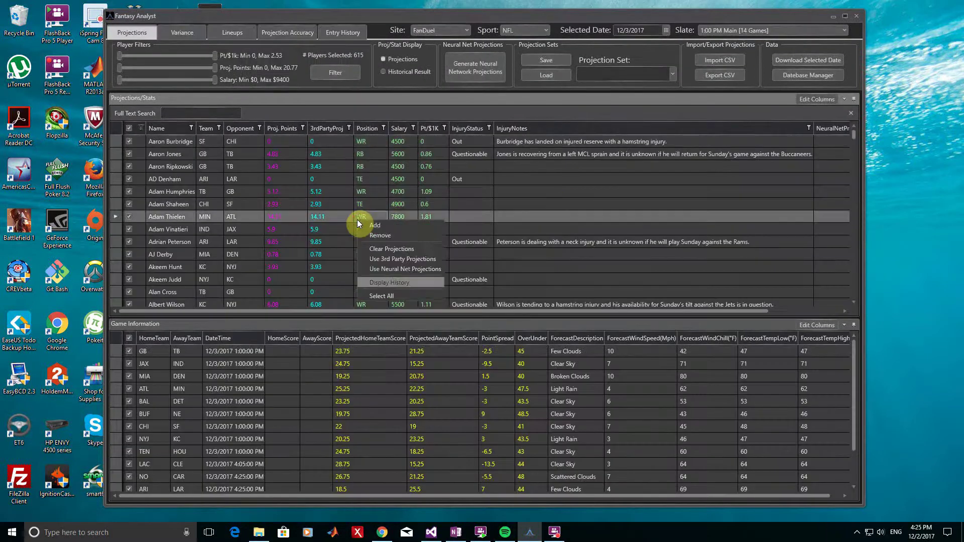
click(382, 284)
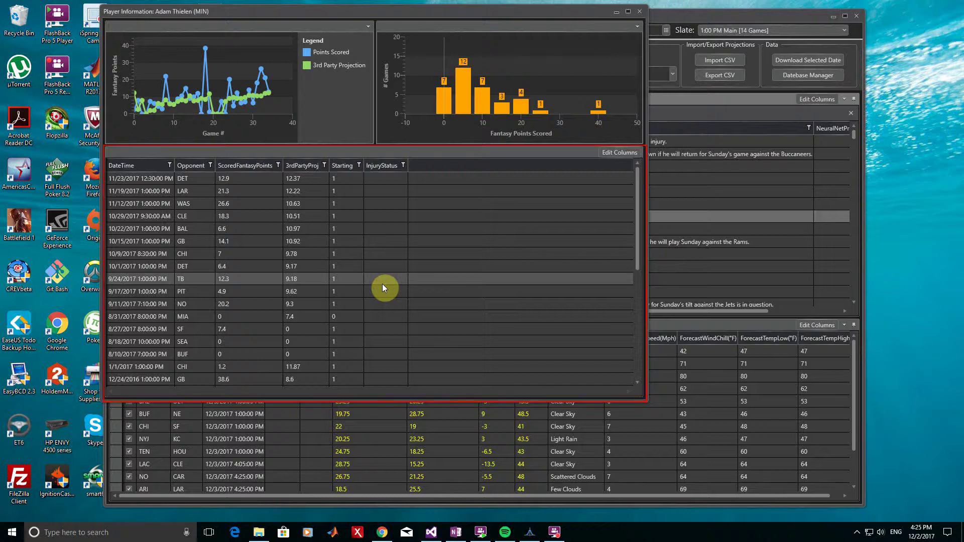
click(639, 12)
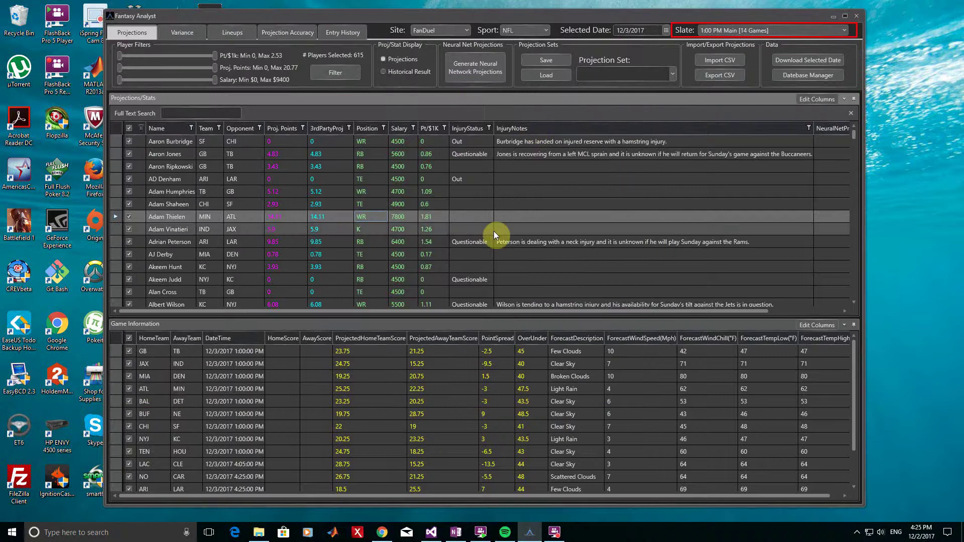
Step: Keep the 1:00 PM Main [14 Games] slate and apply 3rd Party Projections to all players
click(724, 29)
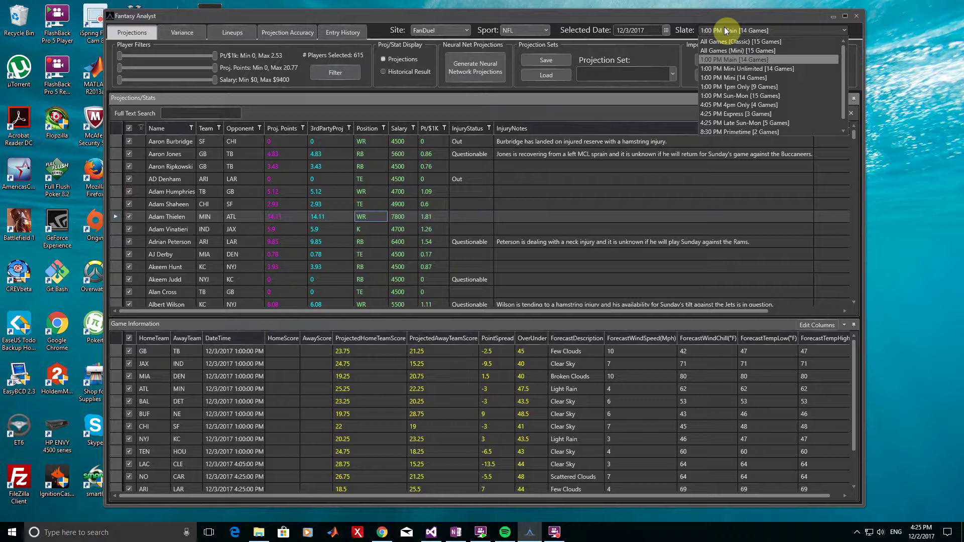
click(706, 59)
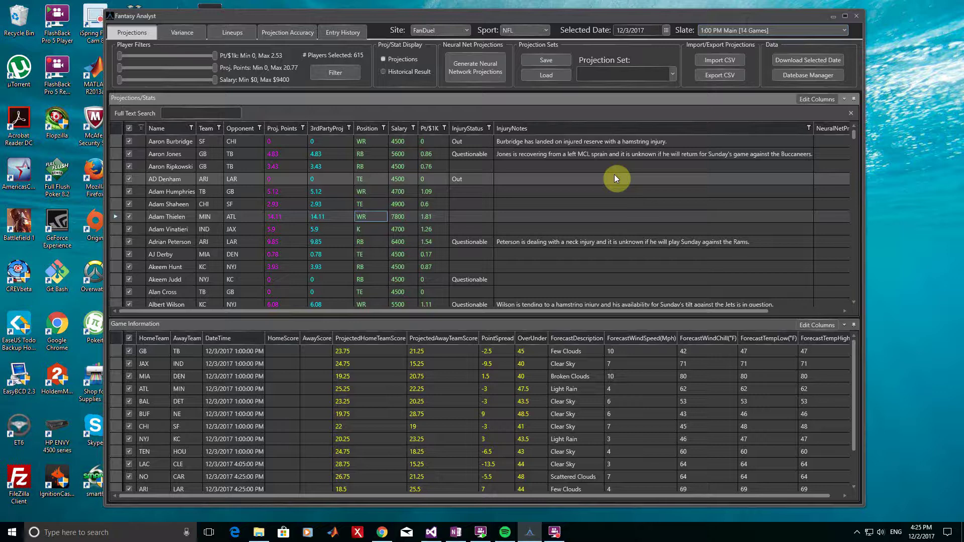
click(378, 243)
right_click(379, 240)
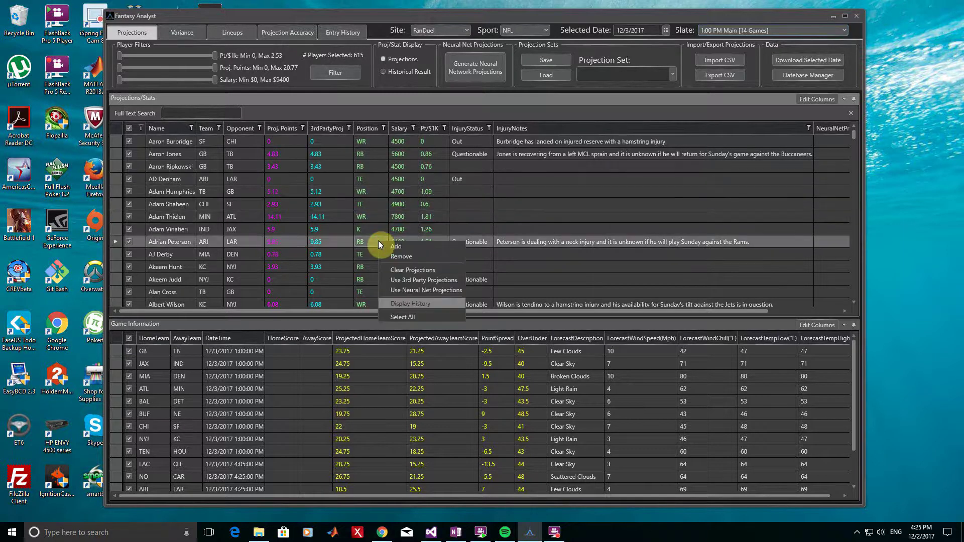
click(399, 314)
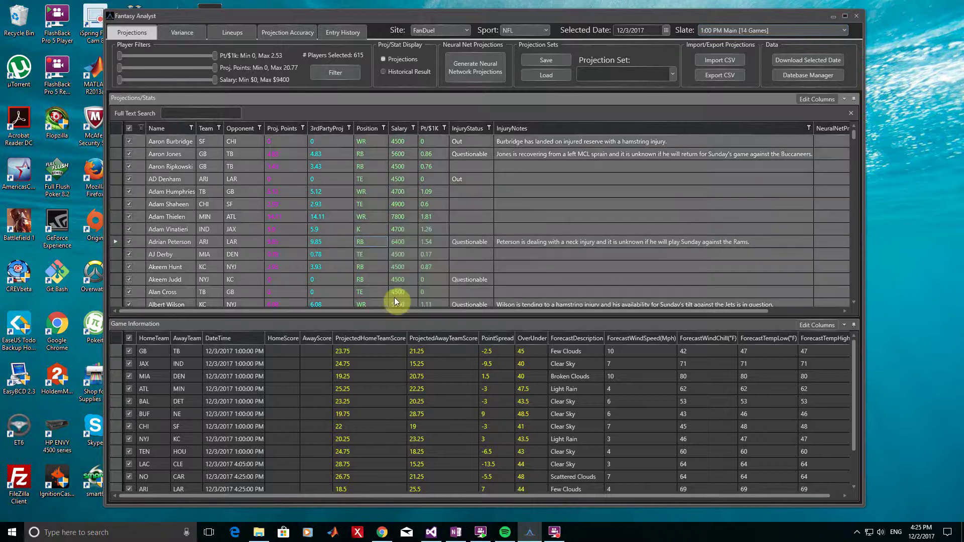
right_click(372, 250)
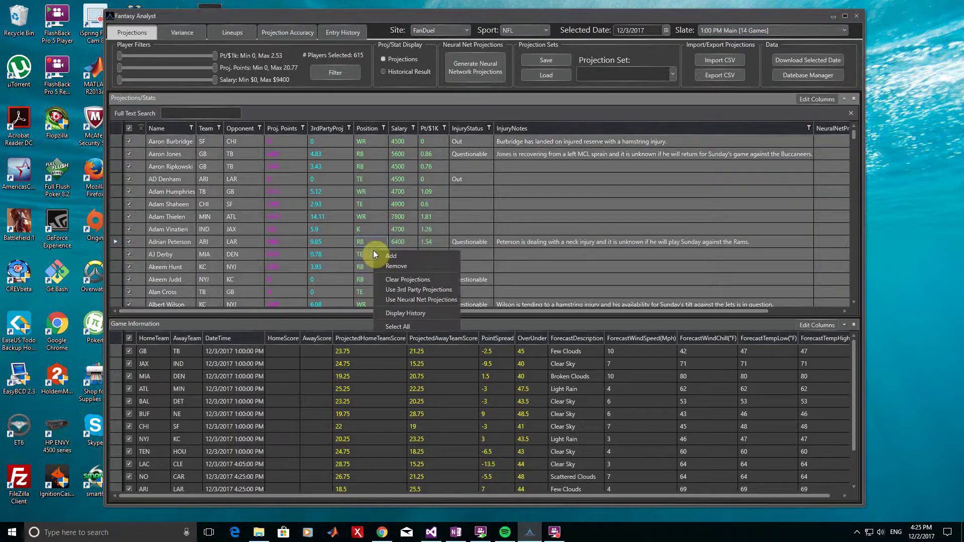
click(396, 290)
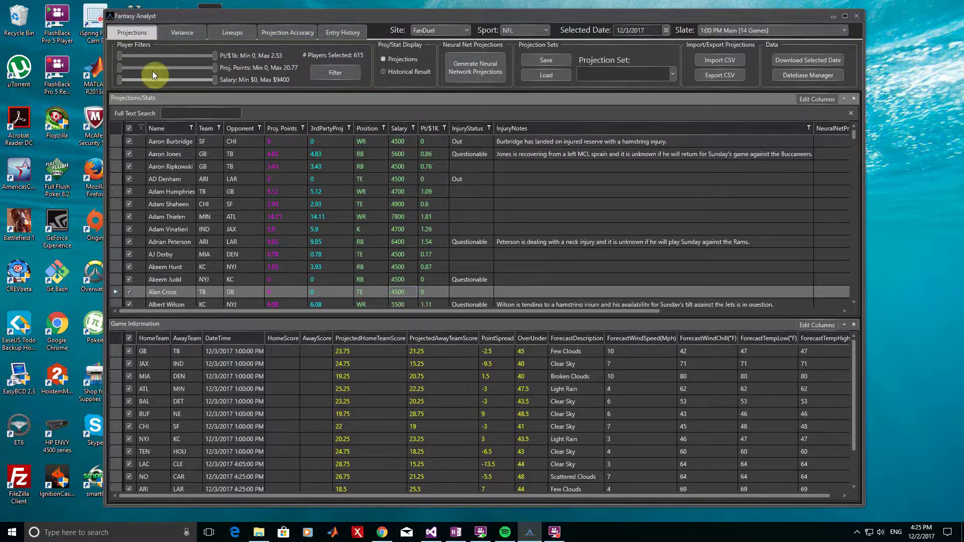
Step: Raise the minimum Pt/$1k to 0.4 and apply the filter, leaving 318 players
drag(118, 54, 134, 55)
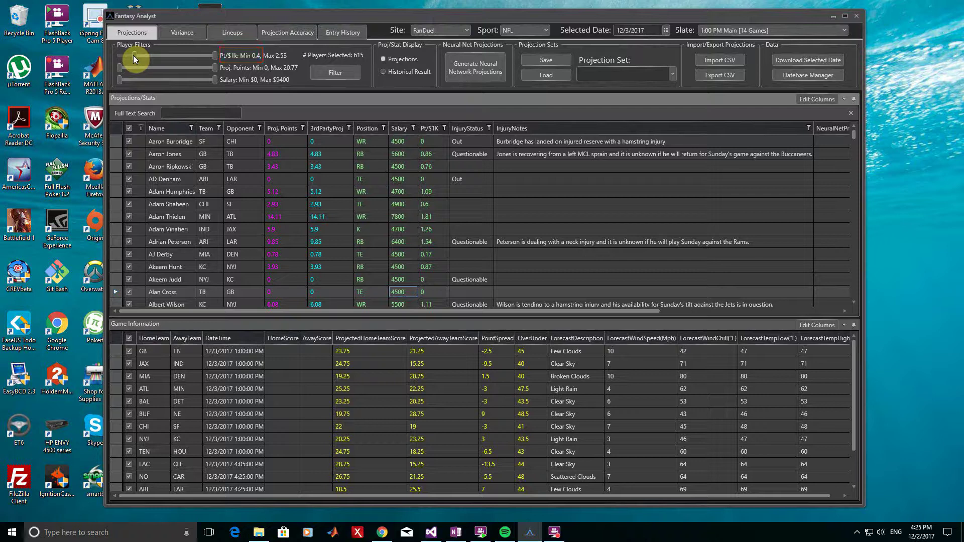
click(317, 73)
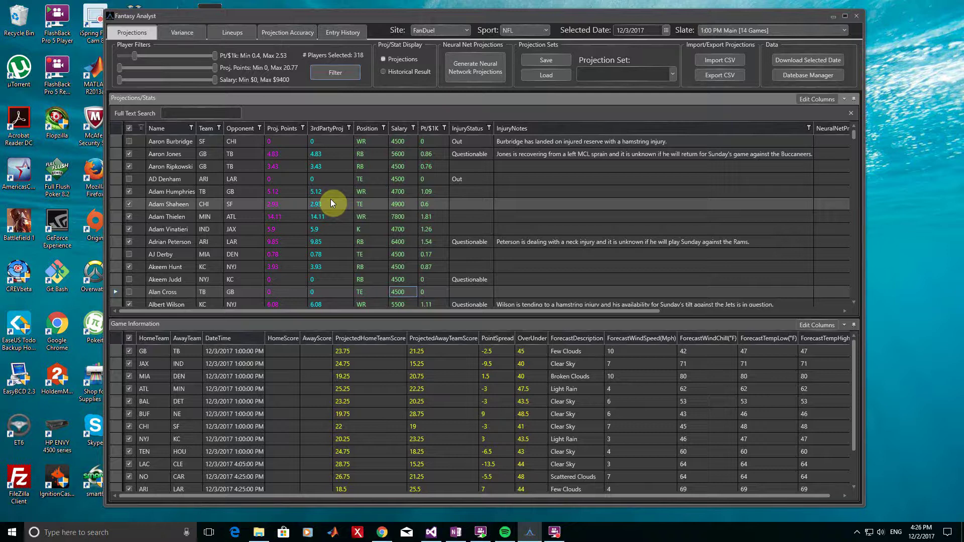
Step: Filter InjuryStatus to Questionable and remove those players, leaving 287 in the pool
click(490, 129)
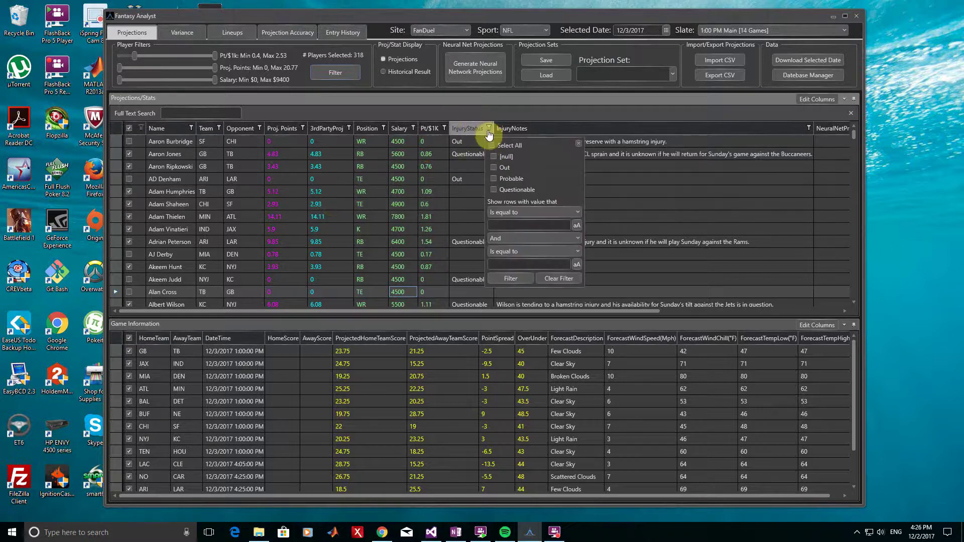
click(493, 190)
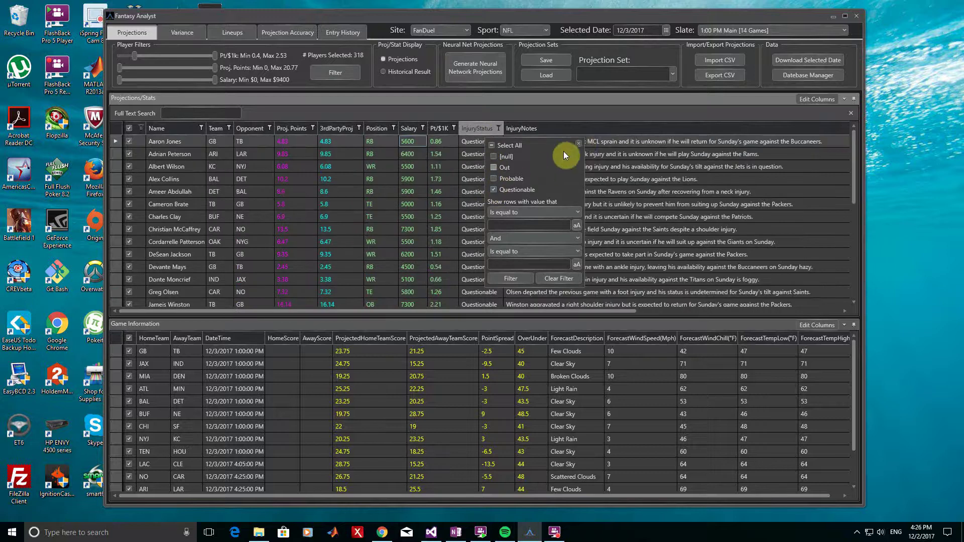
click(577, 144)
click(391, 230)
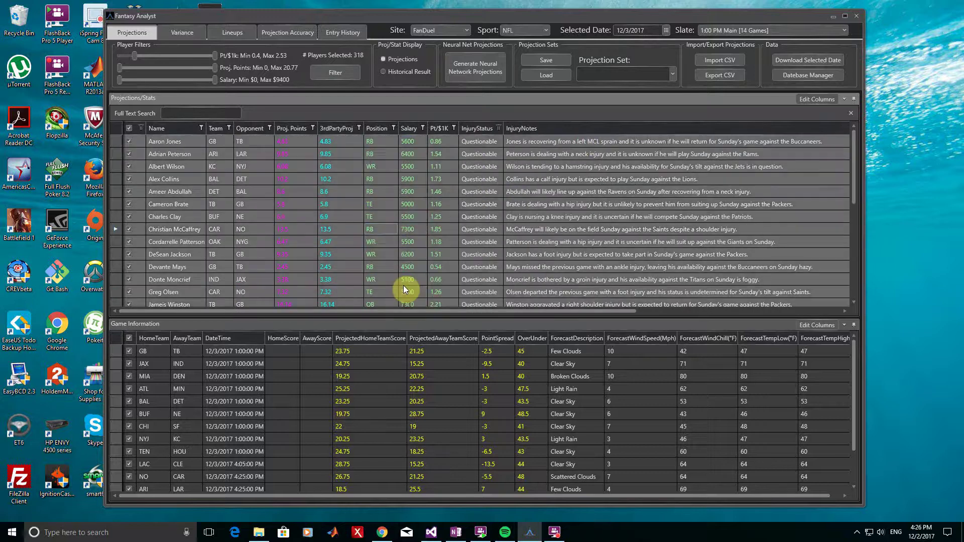
right_click(387, 237)
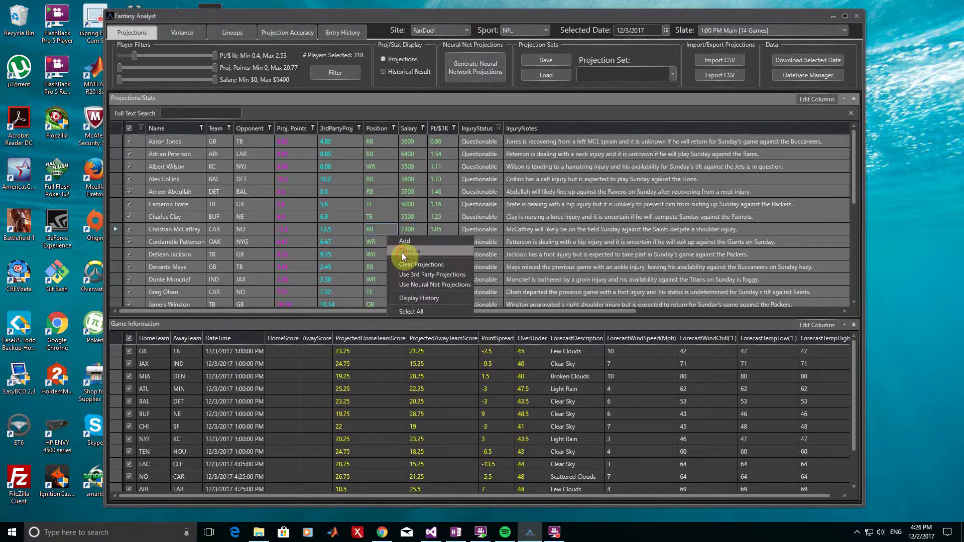
click(402, 252)
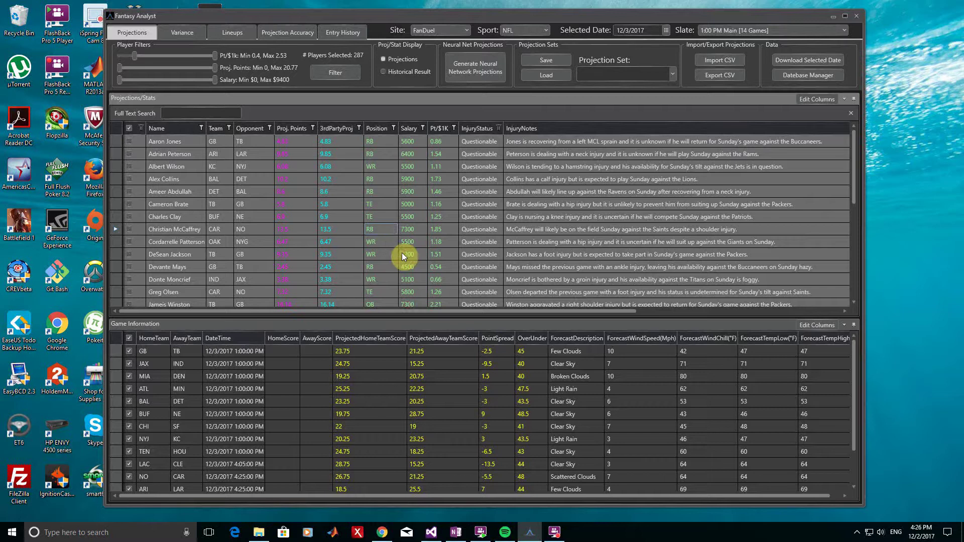
click(401, 252)
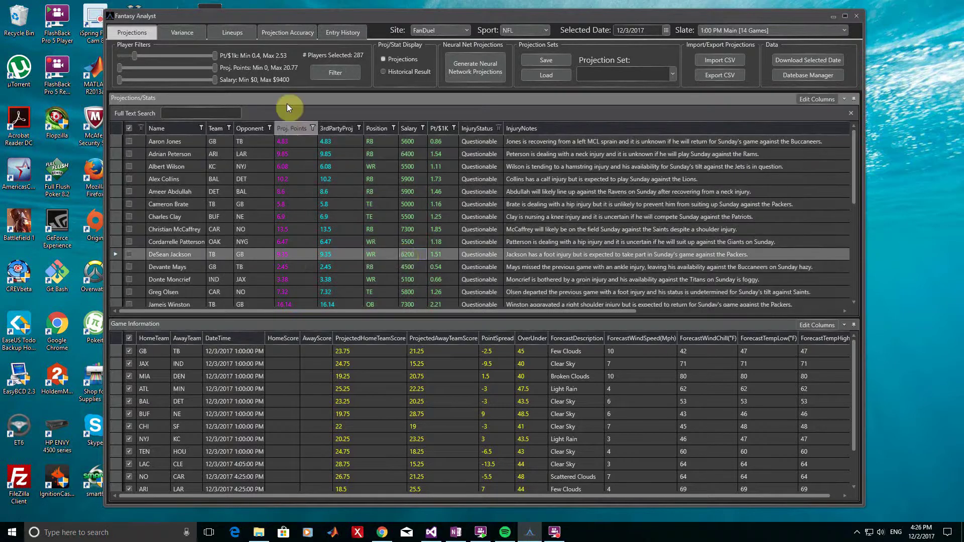
Step: Switch to the Lineups workspace showing pool parameters, an empty lineup editor and contests
click(232, 32)
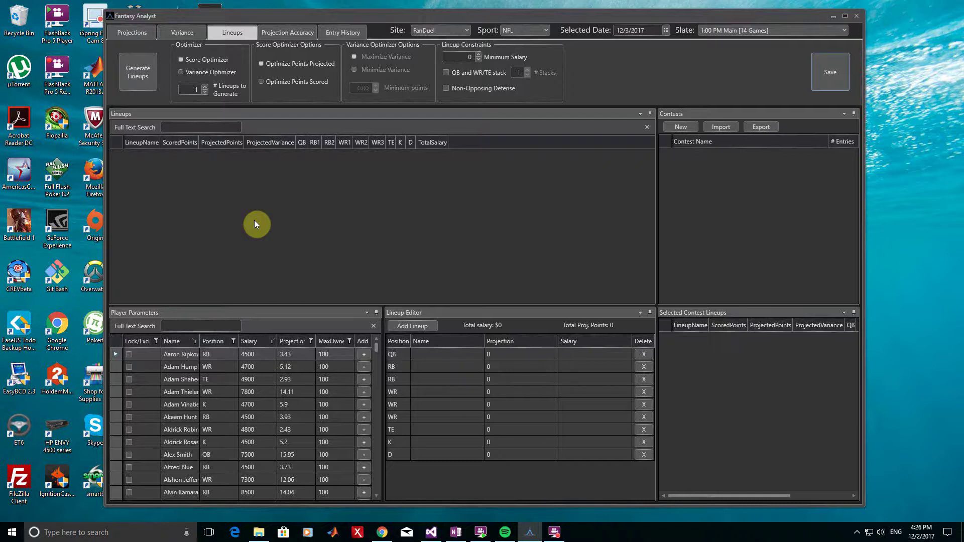
Step: Download FanDuel's CSV entries template for the NFL Main 12/03 slate and open its folder
click(387, 536)
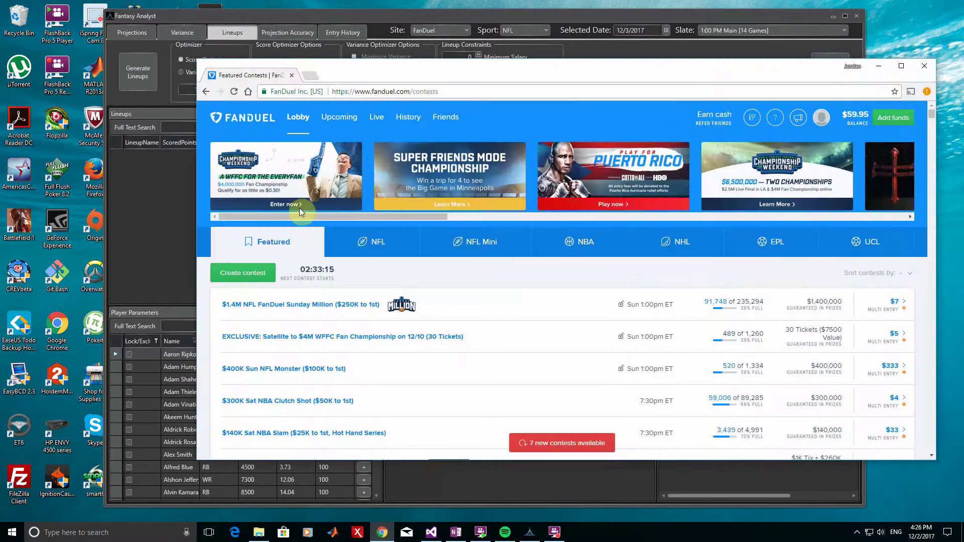
click(343, 117)
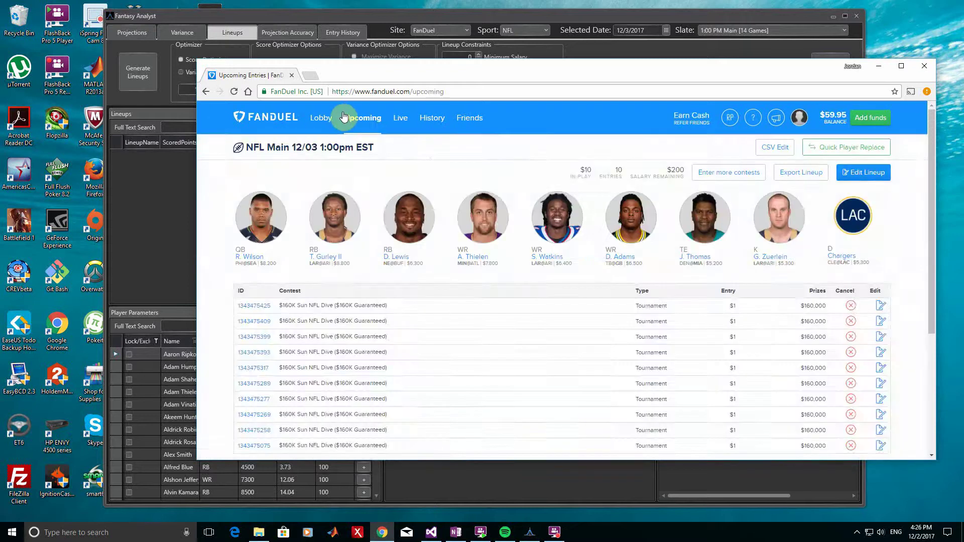
click(769, 156)
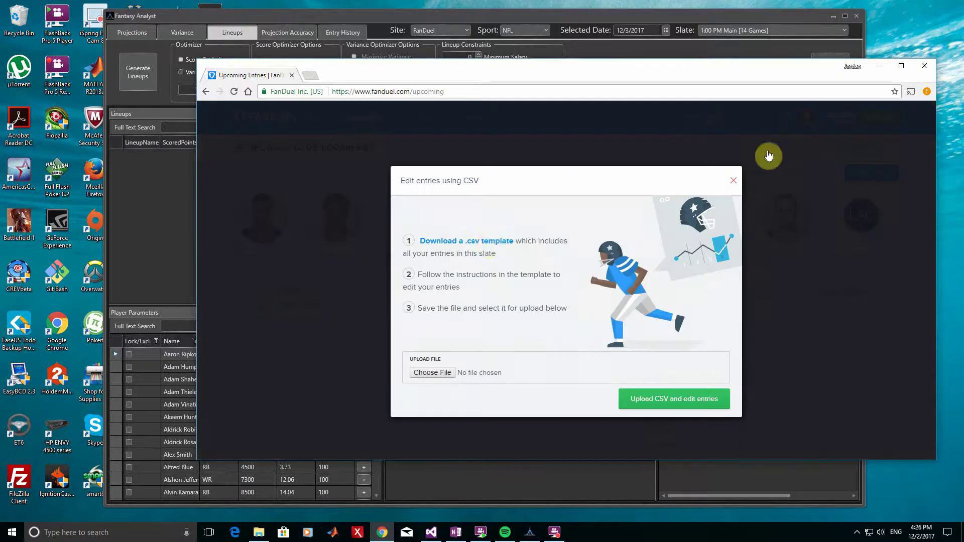
click(489, 244)
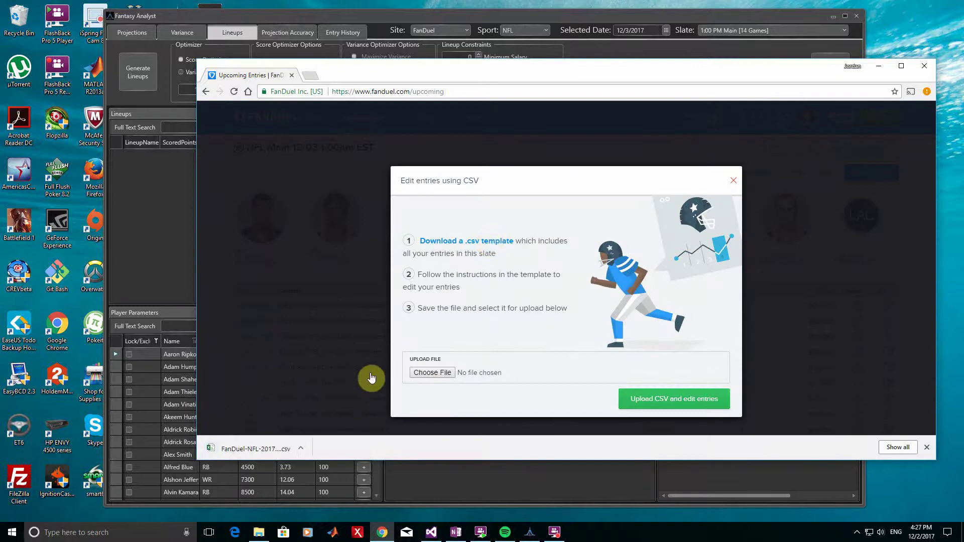
click(301, 448)
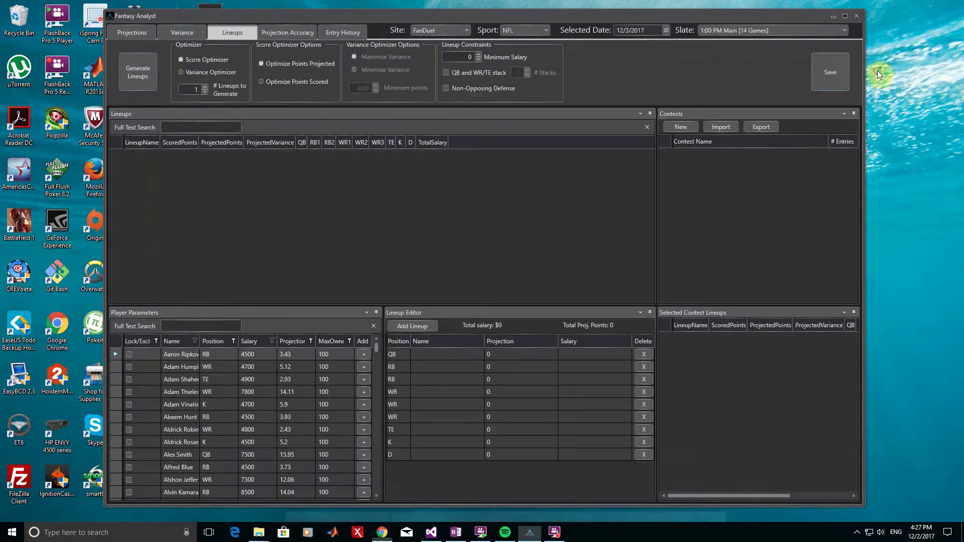
Step: Import the FanDuel entries CSV and select the $160K Sun NFL Dive contest to show its 10 lineups
click(730, 127)
double_click(302, 75)
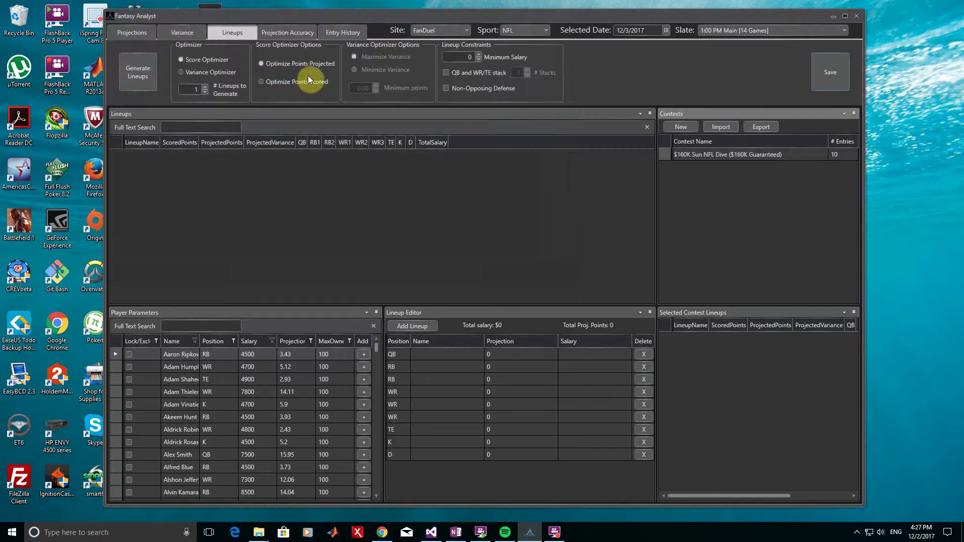
click(717, 152)
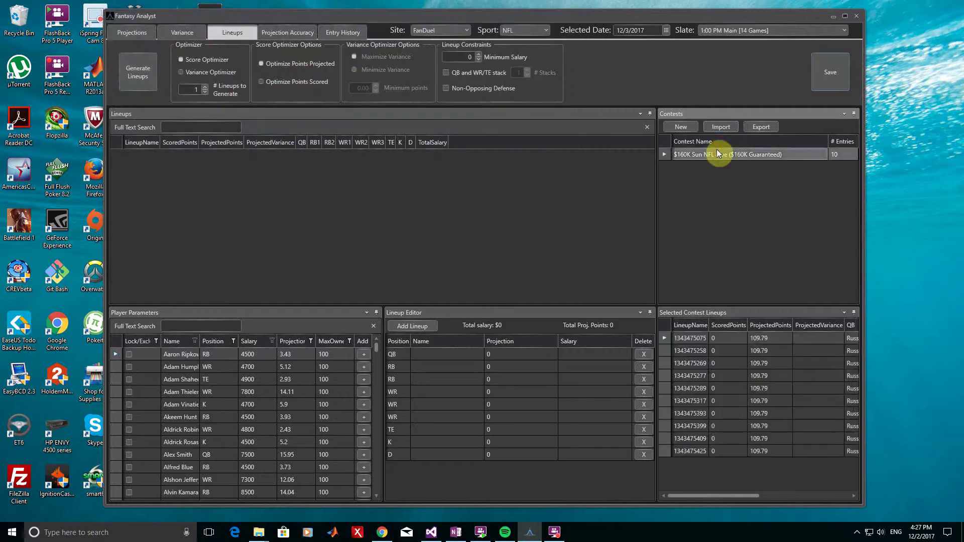
mouse_move(688, 497)
mouse_down()
mouse_move(812, 498)
mouse_move(676, 492)
mouse_up()
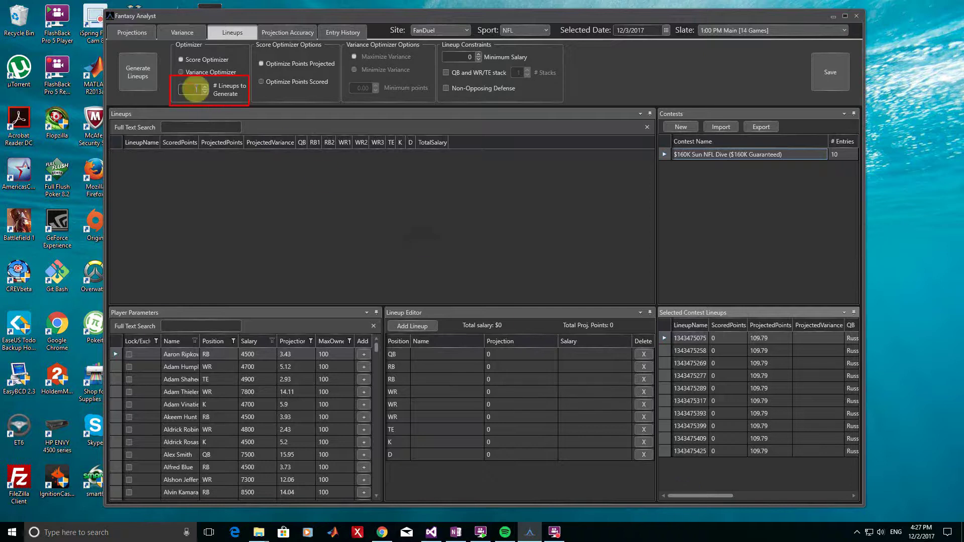
Step: Generate 10 optimized lineups, Lineup1 to Lineup10, projected around 120 points each
click(131, 80)
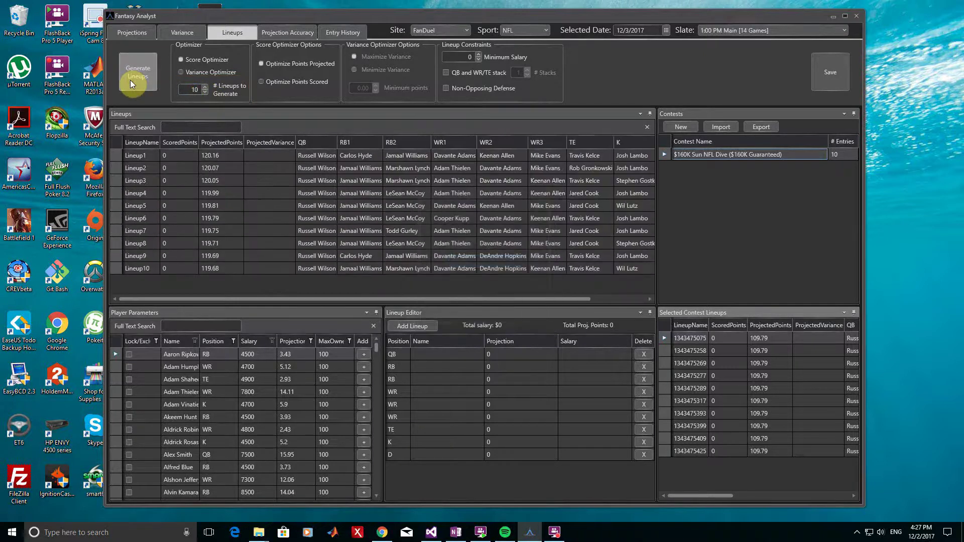
drag(158, 299, 126, 291)
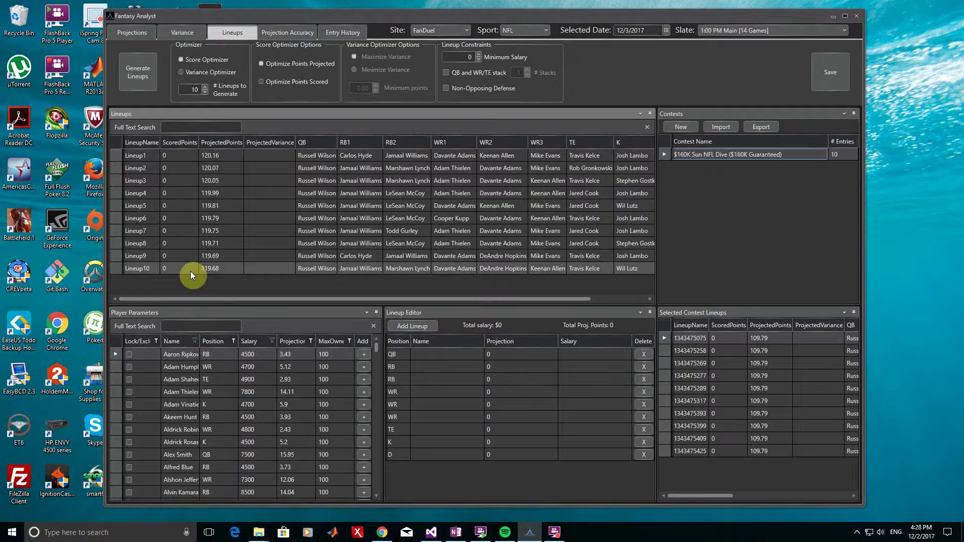
Step: Delete all ten generated lineups from the list
click(191, 271)
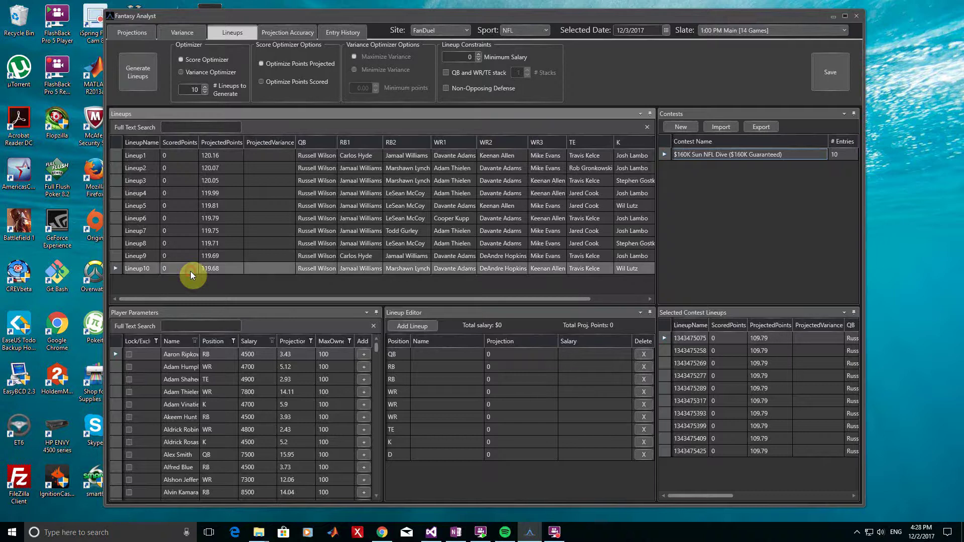
shift+click(164, 158)
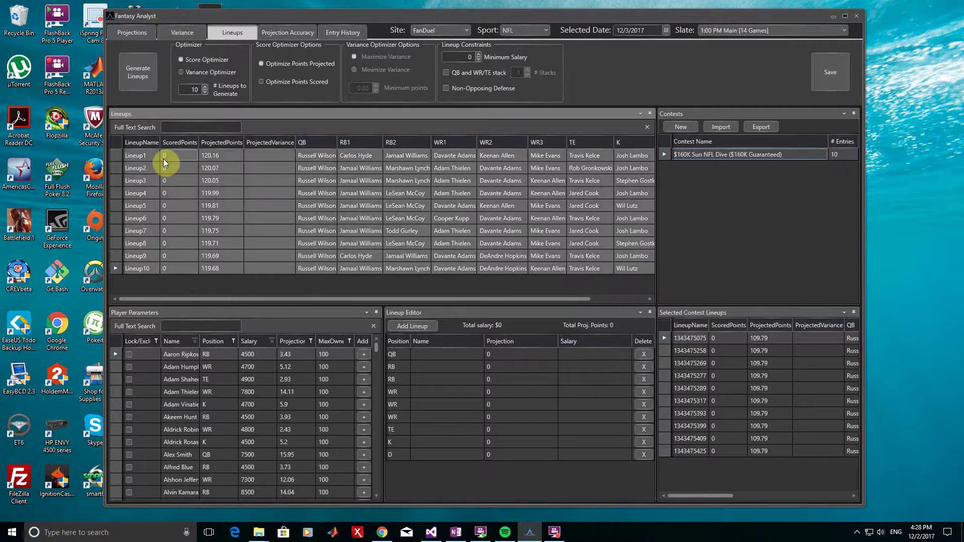
key(Delete)
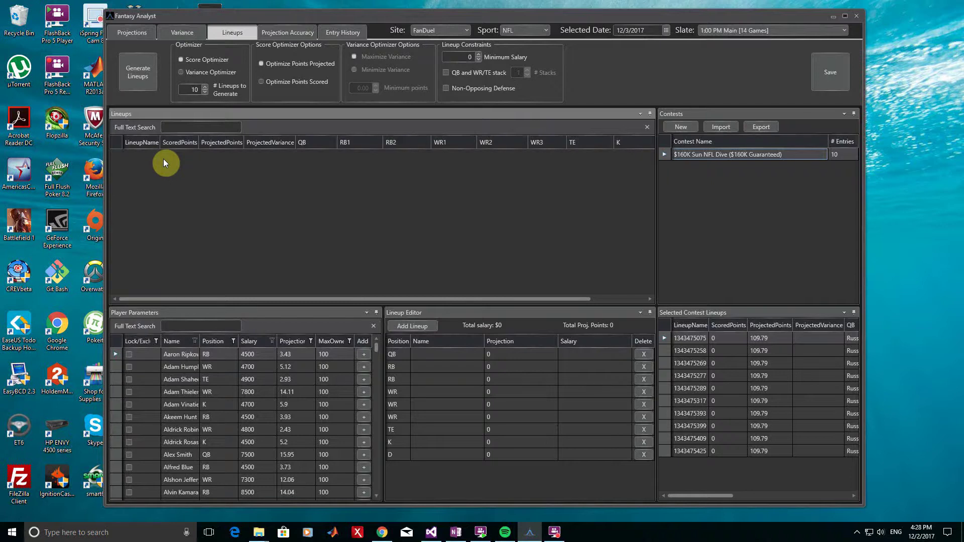
Step: Set maximum ownership to 50% for every player in Player Parameters
click(224, 415)
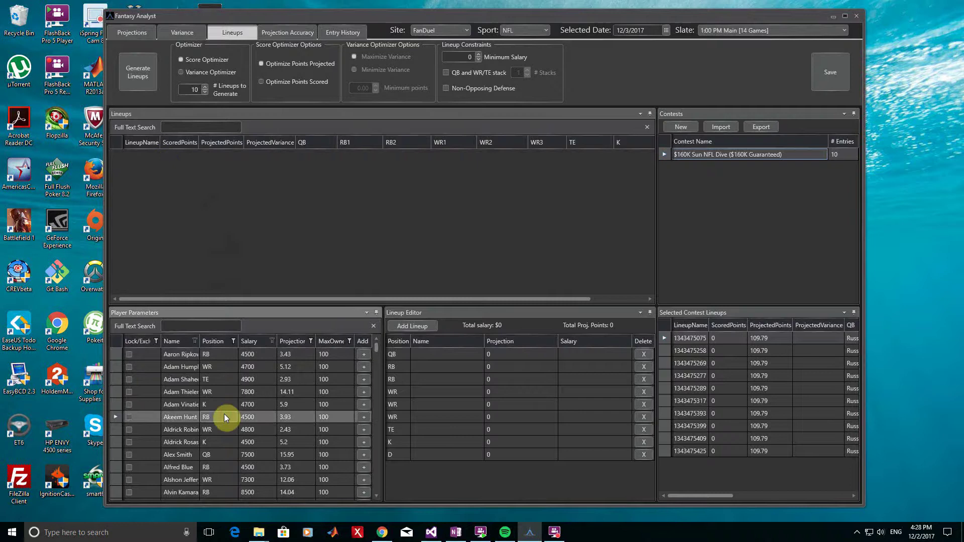
right_click(224, 415)
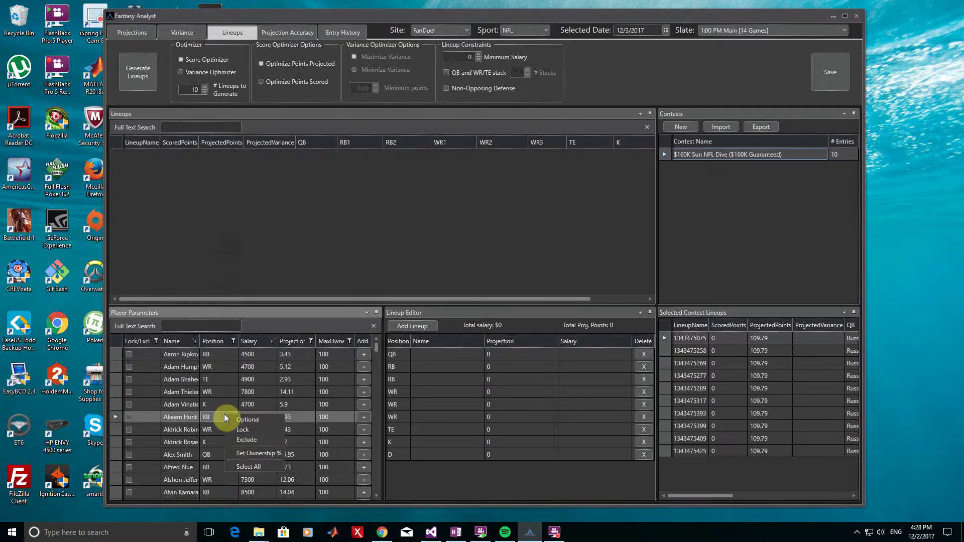
click(247, 466)
right_click(236, 436)
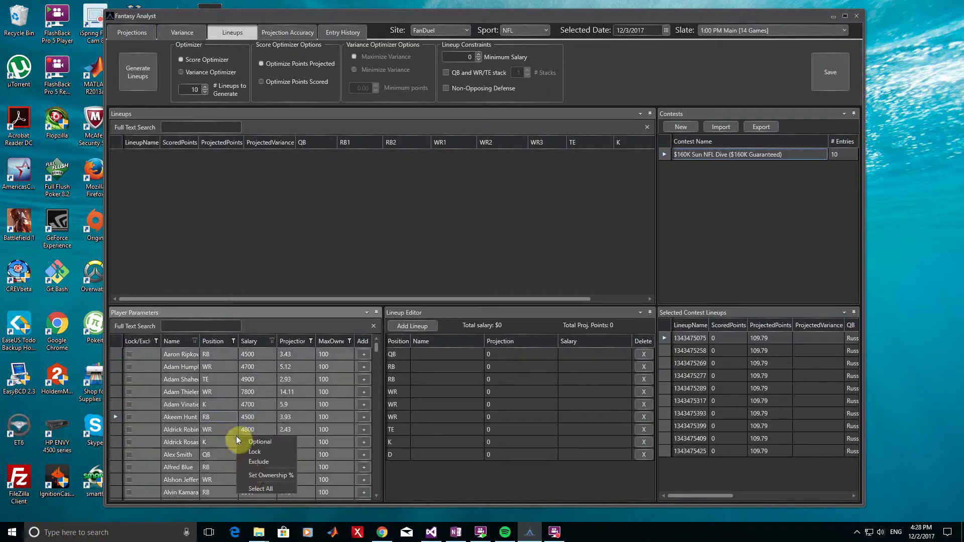
click(247, 475)
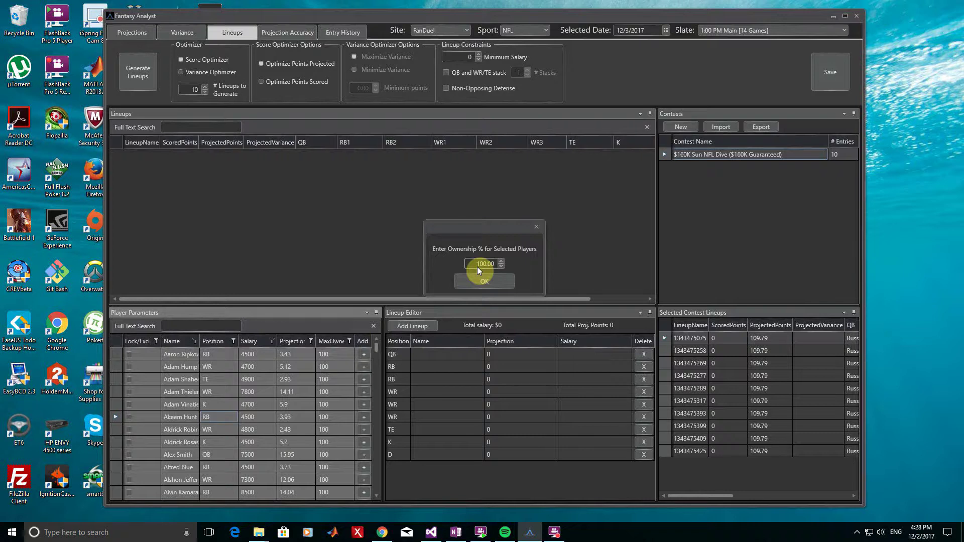
click(479, 266)
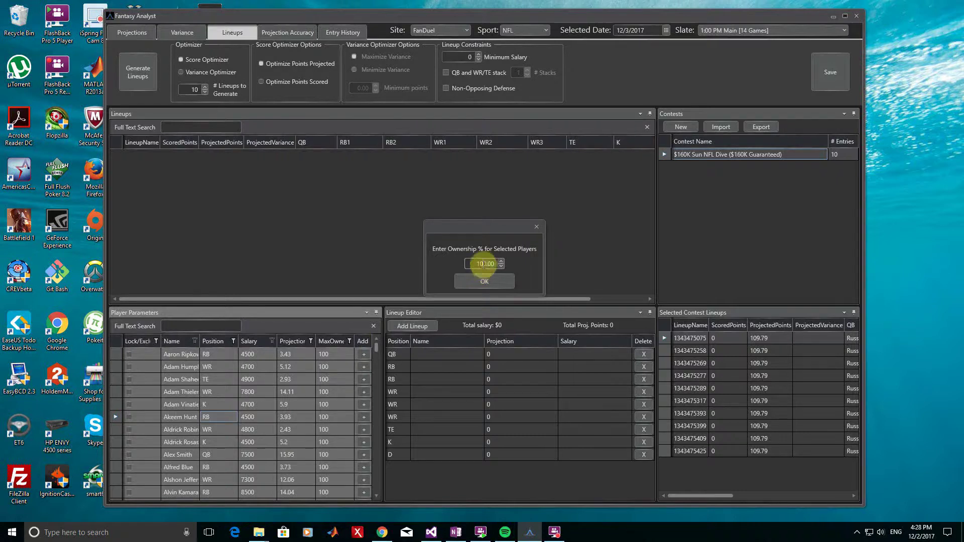
click(461, 283)
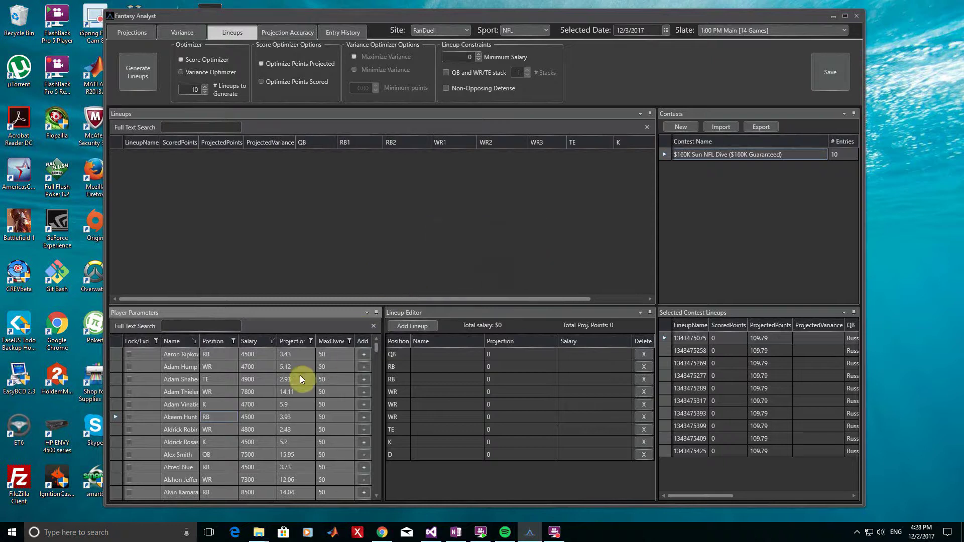
click(247, 405)
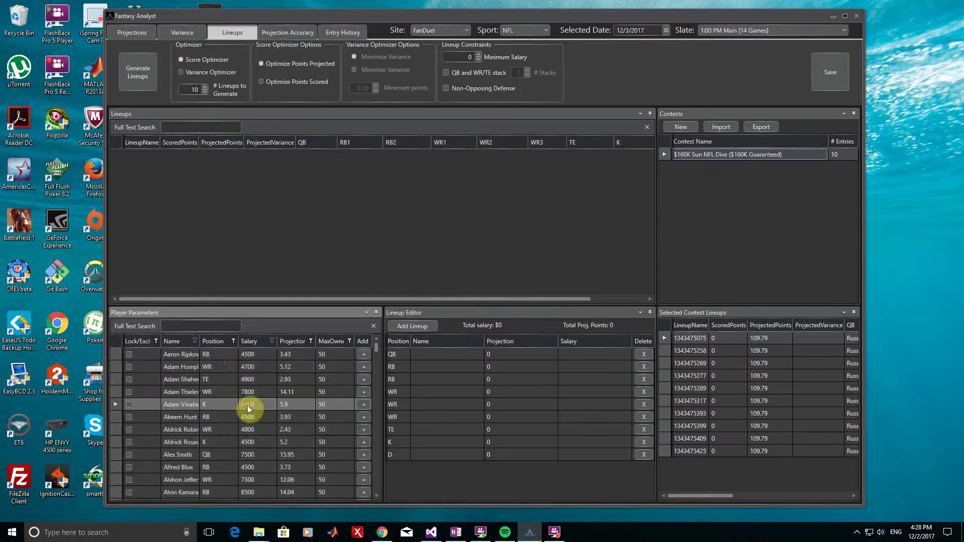
Step: Filter the player list to QB and set every quarterback's maximum ownership to 10%
click(233, 342)
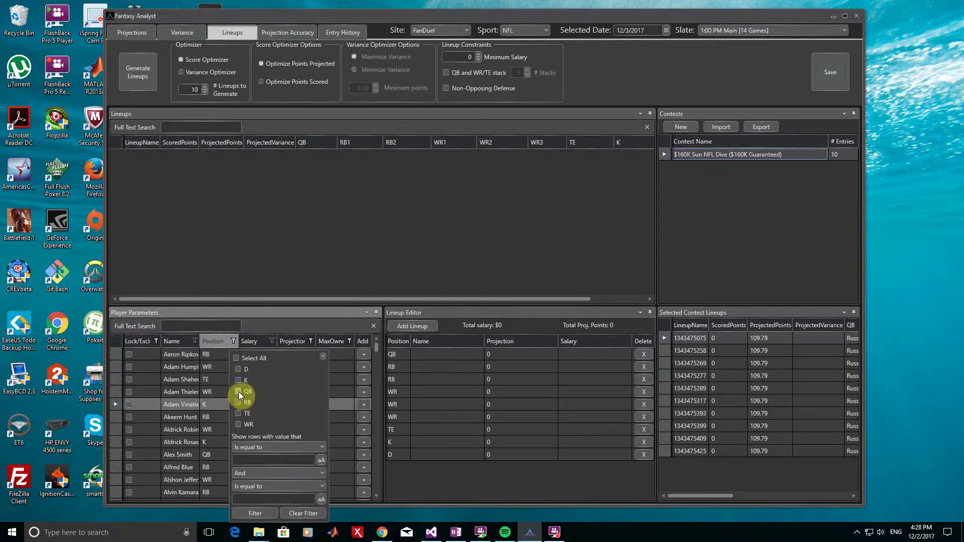
click(238, 392)
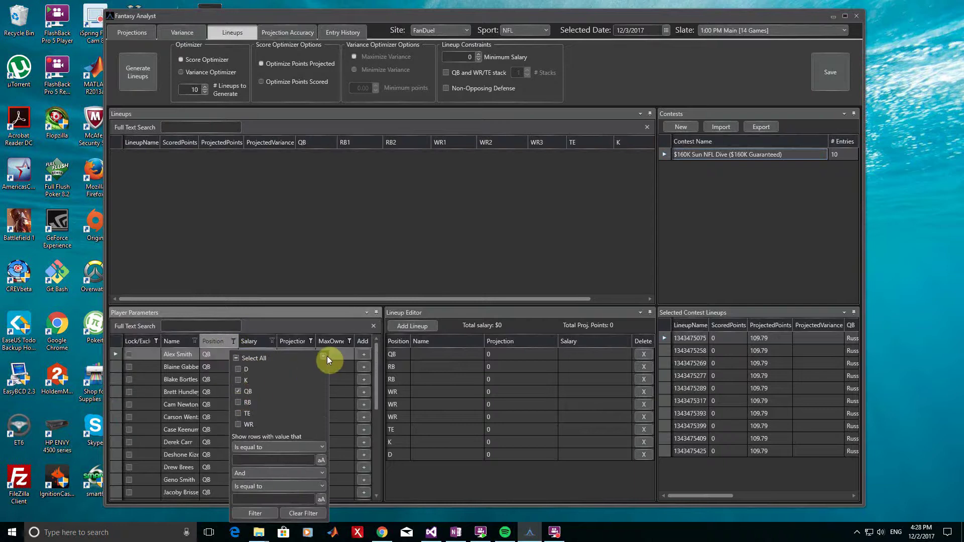
click(324, 357)
right_click(237, 409)
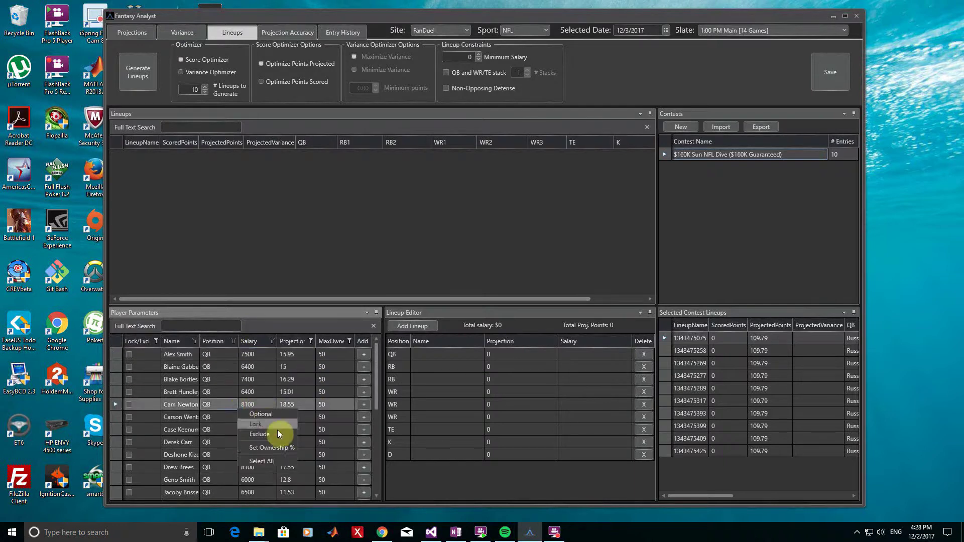
click(266, 461)
right_click(261, 430)
click(299, 469)
click(484, 264)
click(484, 280)
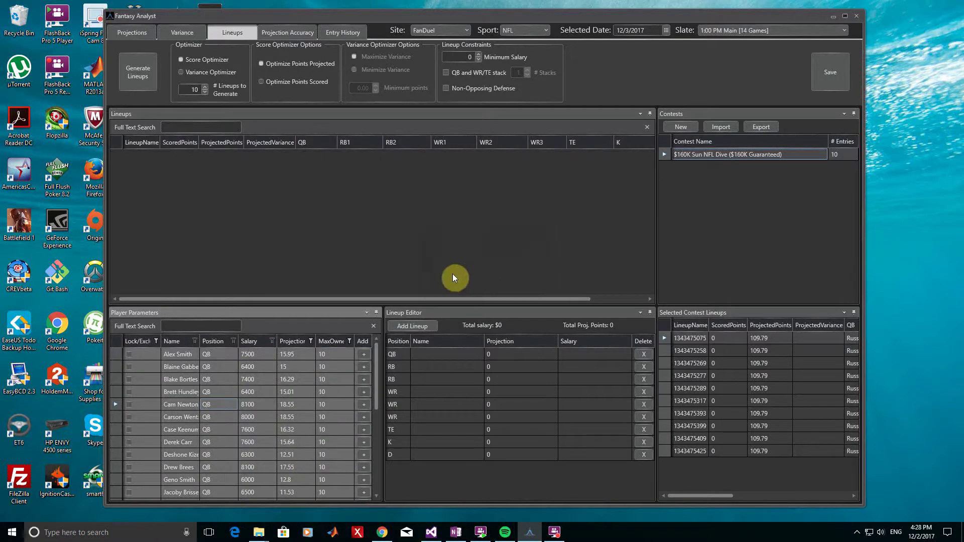
click(302, 372)
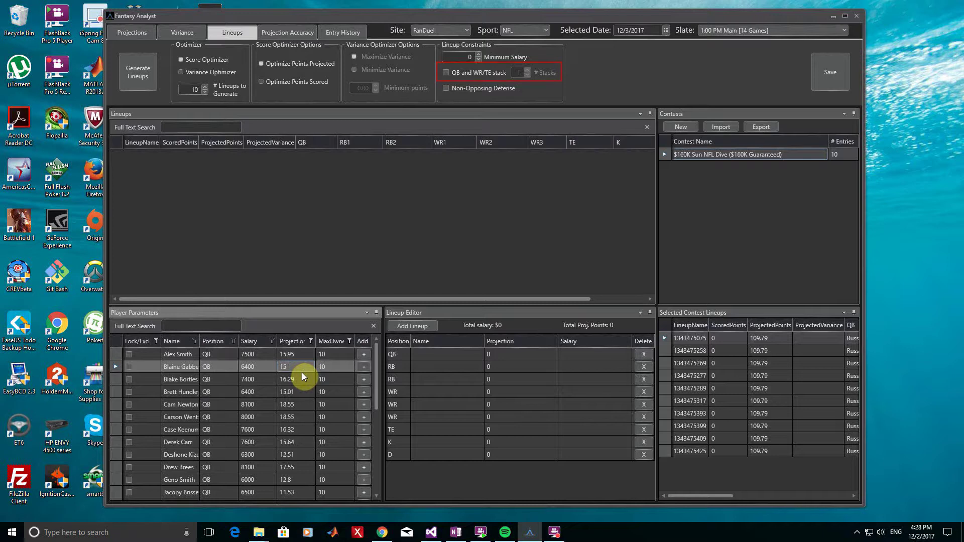
Step: Enable 2 QB and WR/TE stacks with Non-Opposing Defense, then generate ten new lineups
click(445, 73)
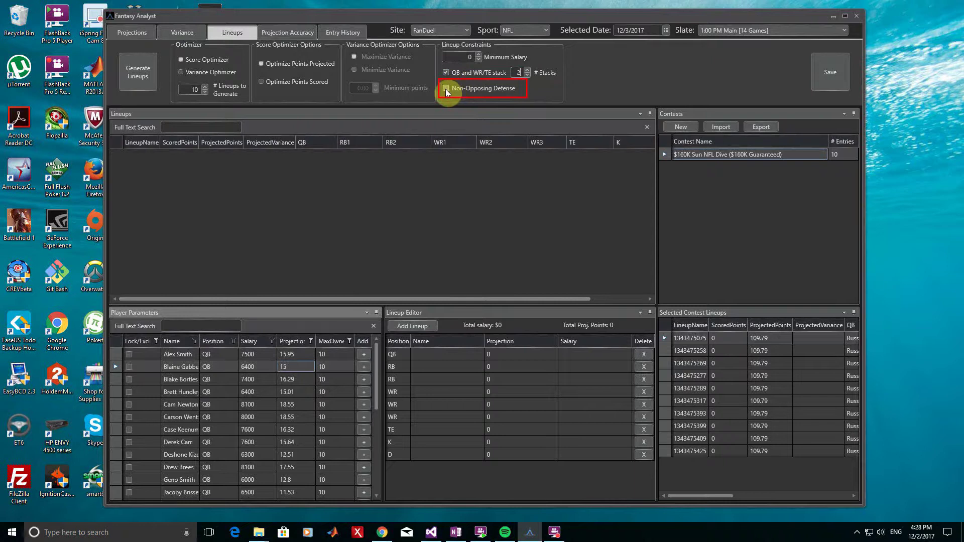
click(445, 89)
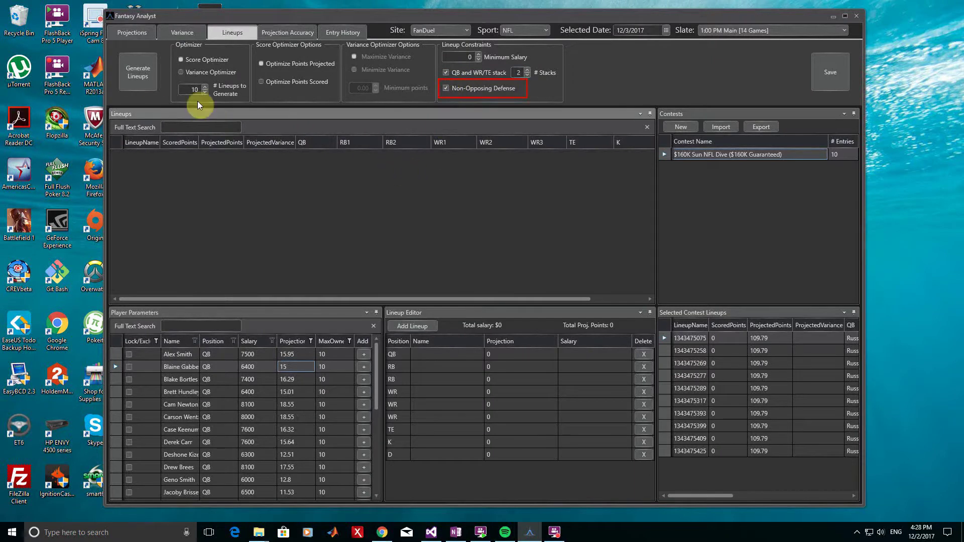
click(142, 79)
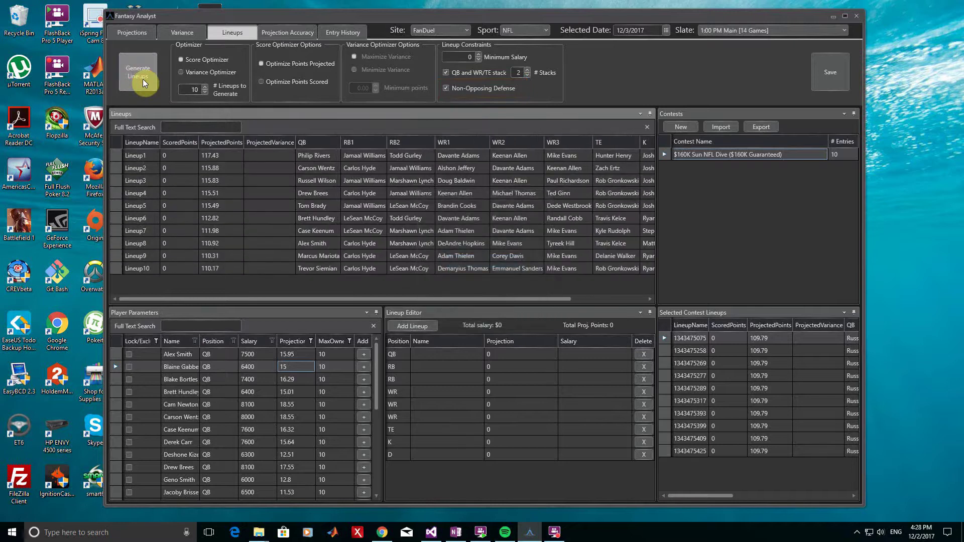
click(244, 270)
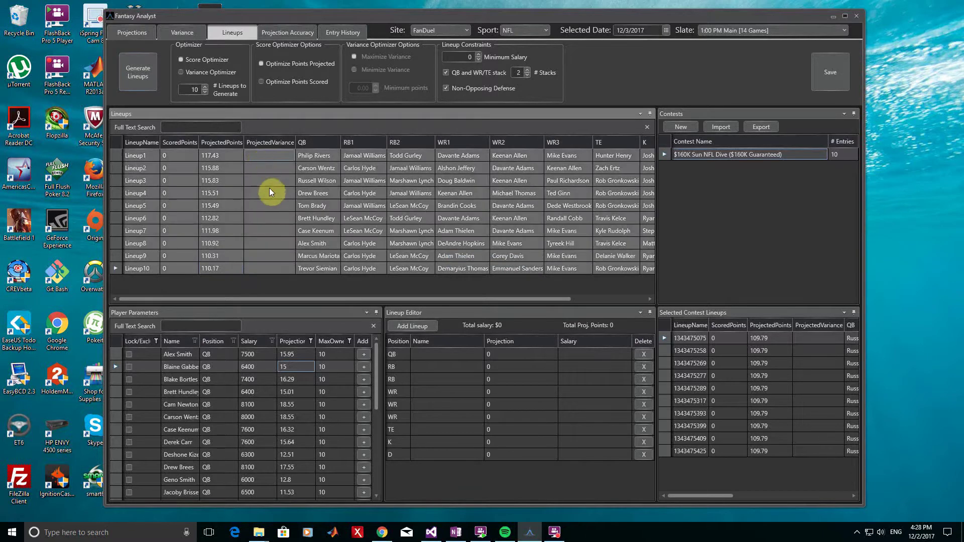
right_click(271, 199)
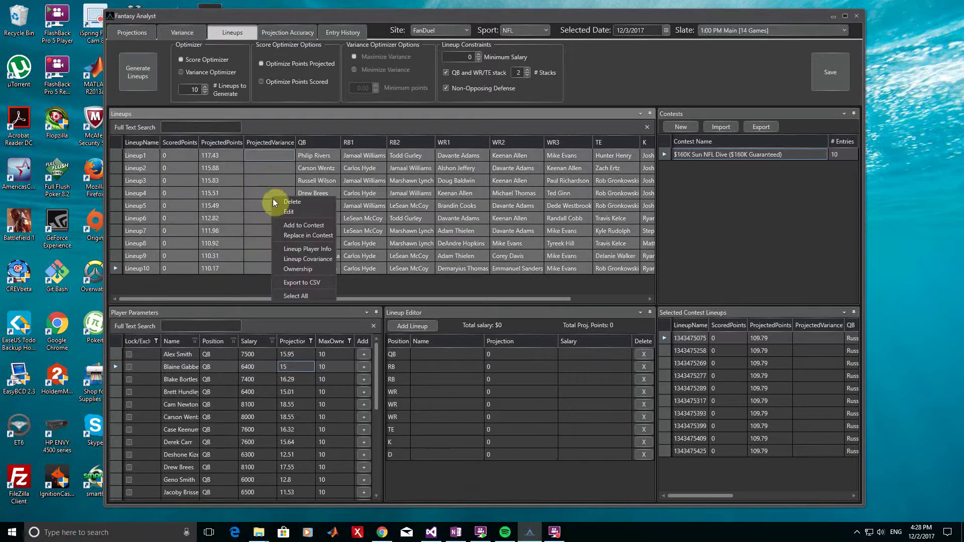
click(296, 272)
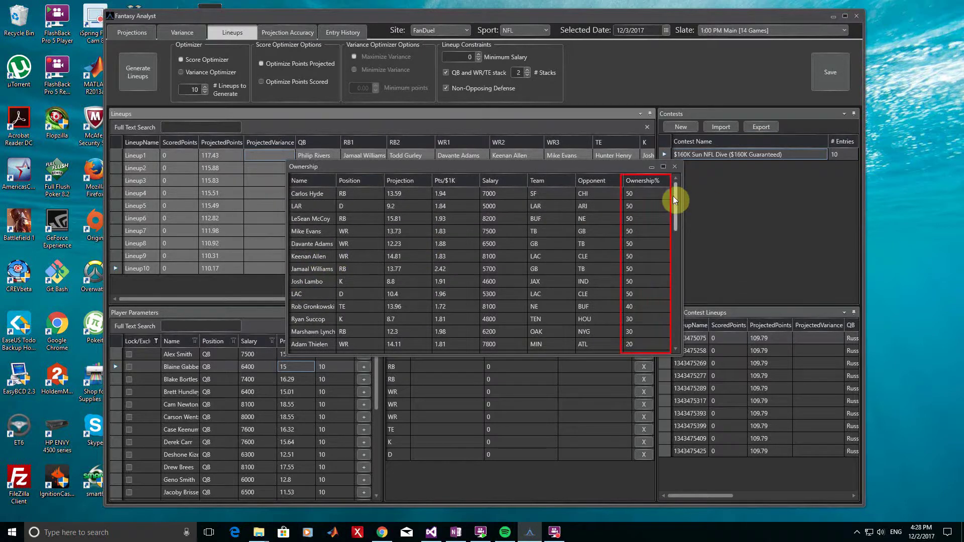
click(366, 181)
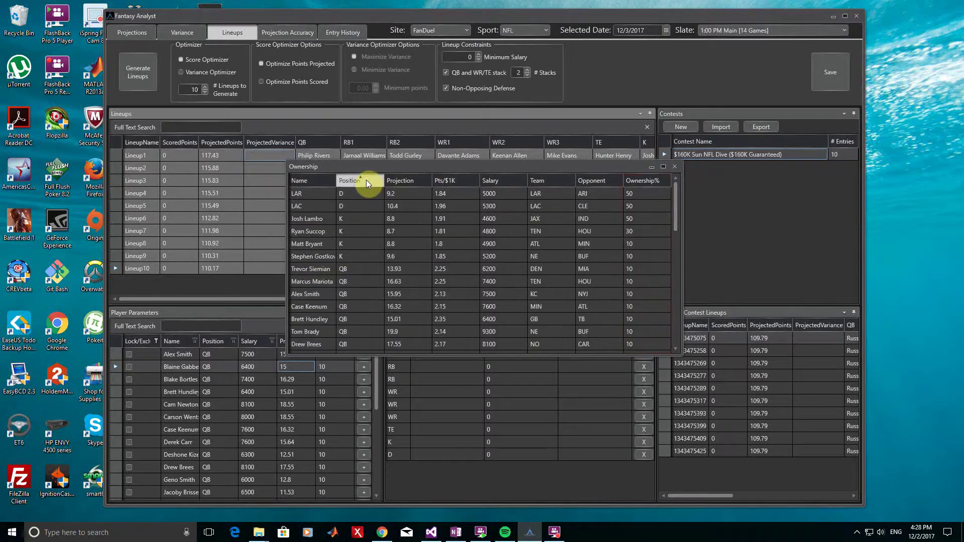
drag(675, 204, 674, 227)
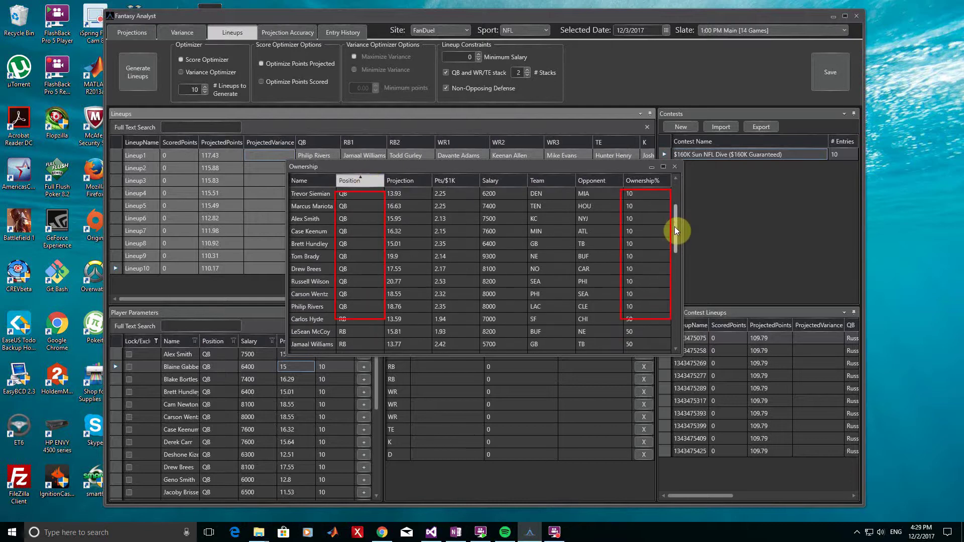
click(674, 166)
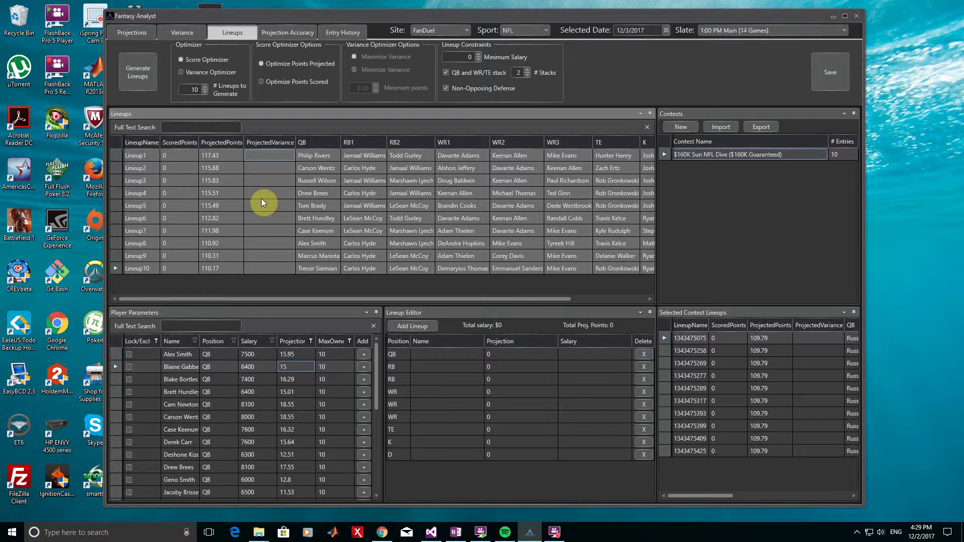
Step: Replace the $160K Sun NFL Dive contest's entries with the ten generated lineups (110.17–117.43 points)
right_click(261, 203)
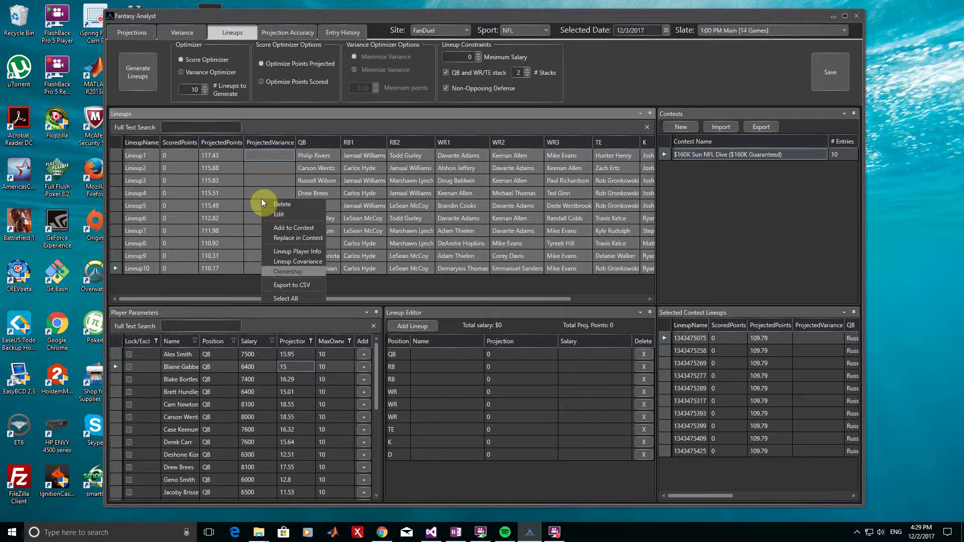
click(287, 240)
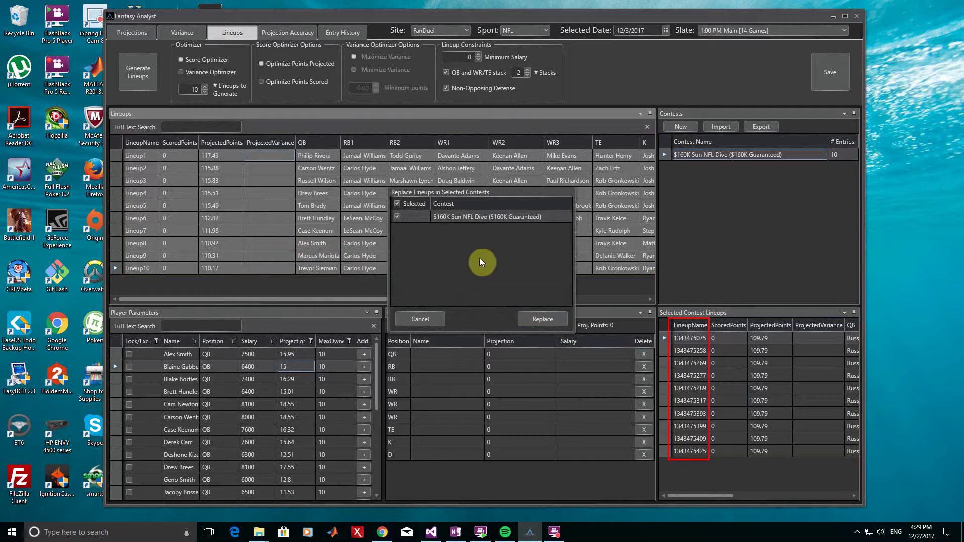
click(528, 319)
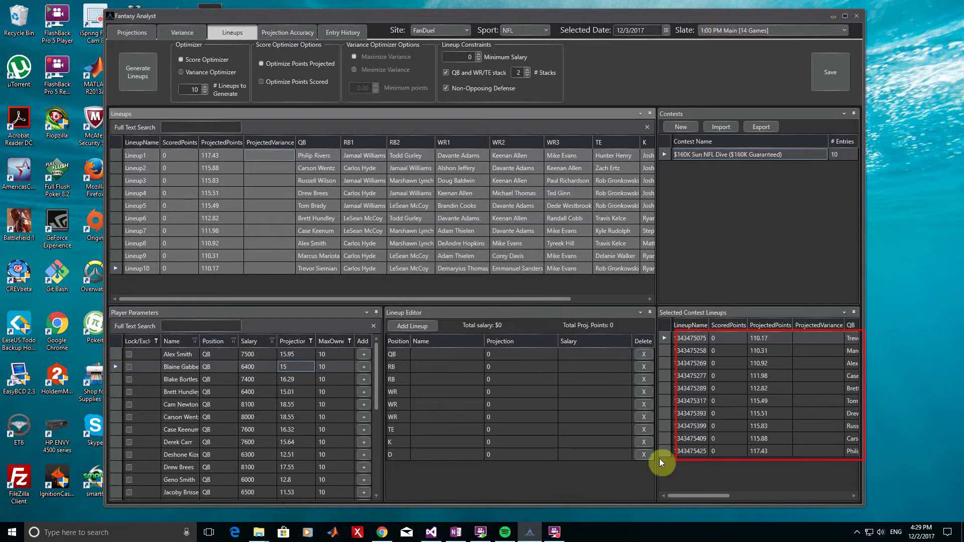
drag(683, 498, 664, 487)
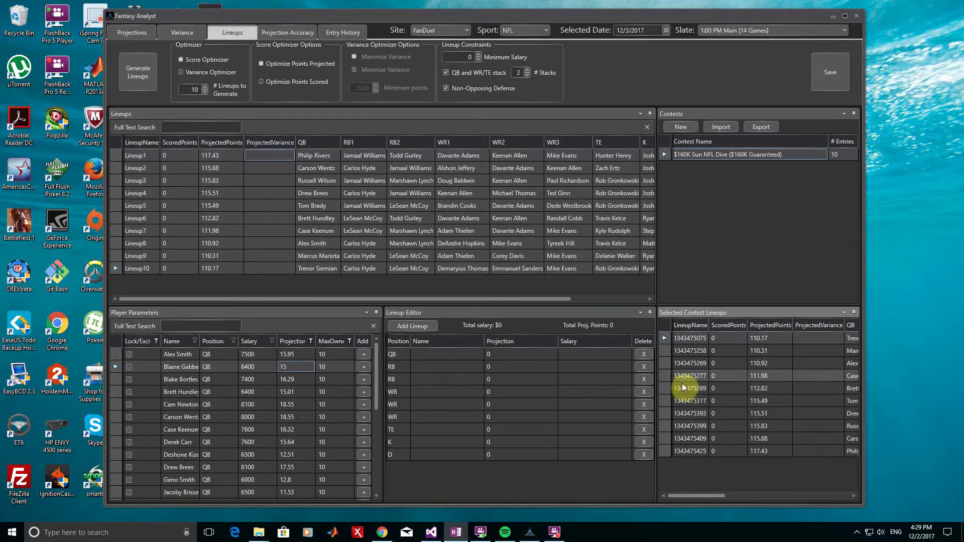
Step: Save the lineups and $160K contest entries and dismiss the Success message
click(824, 71)
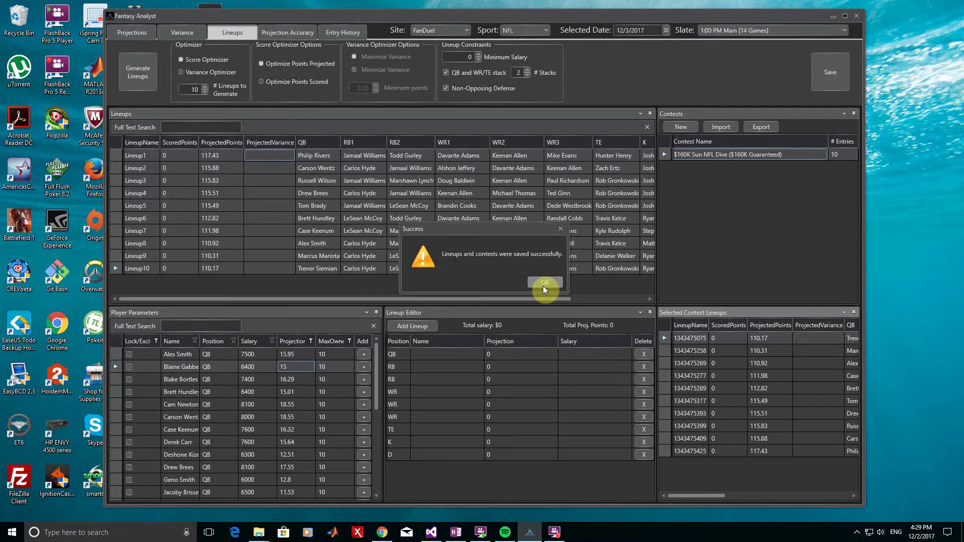
click(543, 284)
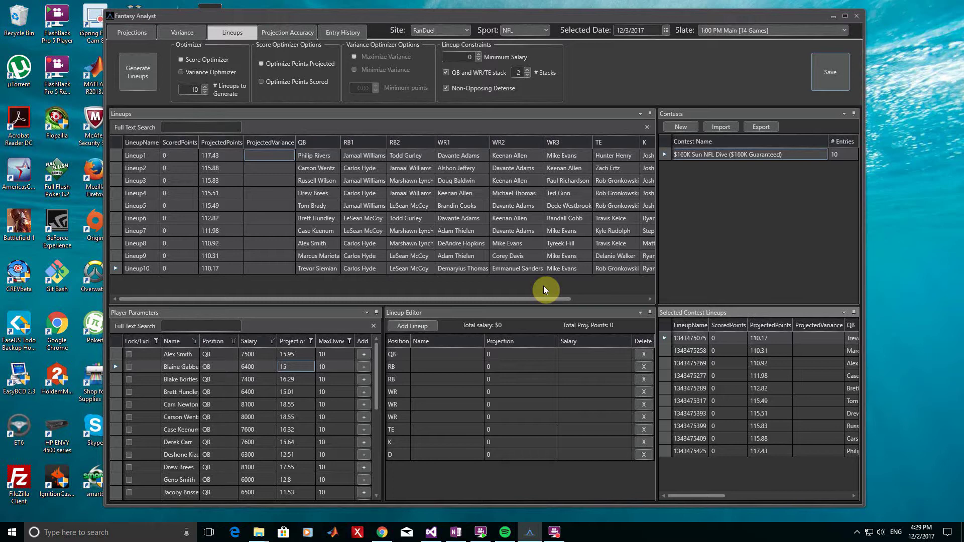
click(618, 278)
Step: Export the $160K contest entries in FanDuel format and select all export rows
click(632, 271)
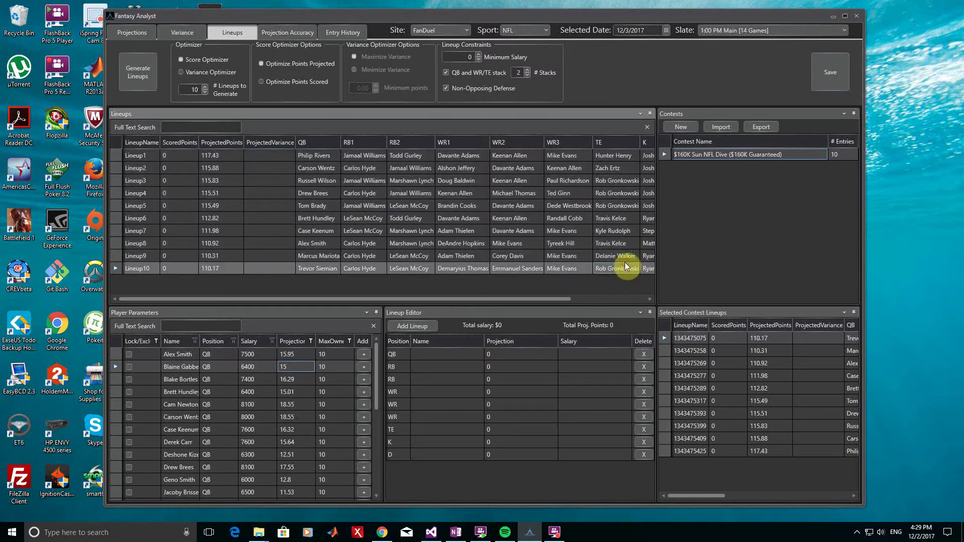
click(764, 125)
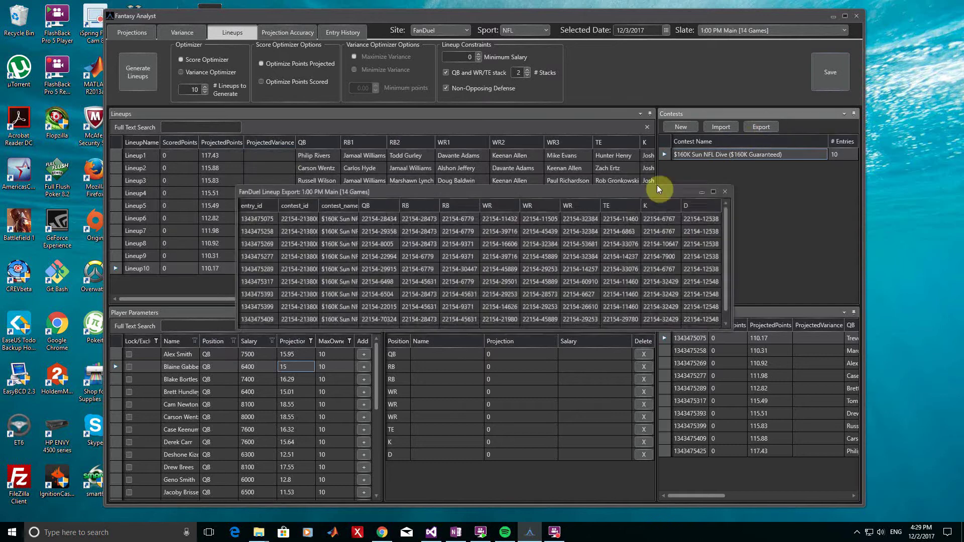
click(498, 270)
key(ctrl+a)
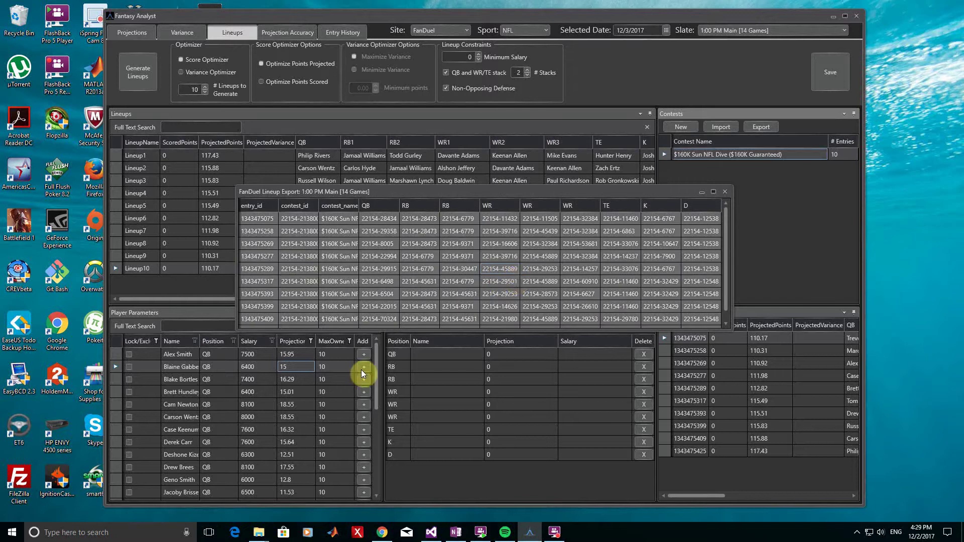
Step: Open the FanDuel upload template CSV in Excel and paste the entries starting at A2
mouse_move(259, 533)
click(233, 498)
double_click(293, 168)
click(88, 173)
key(ctrl+v)
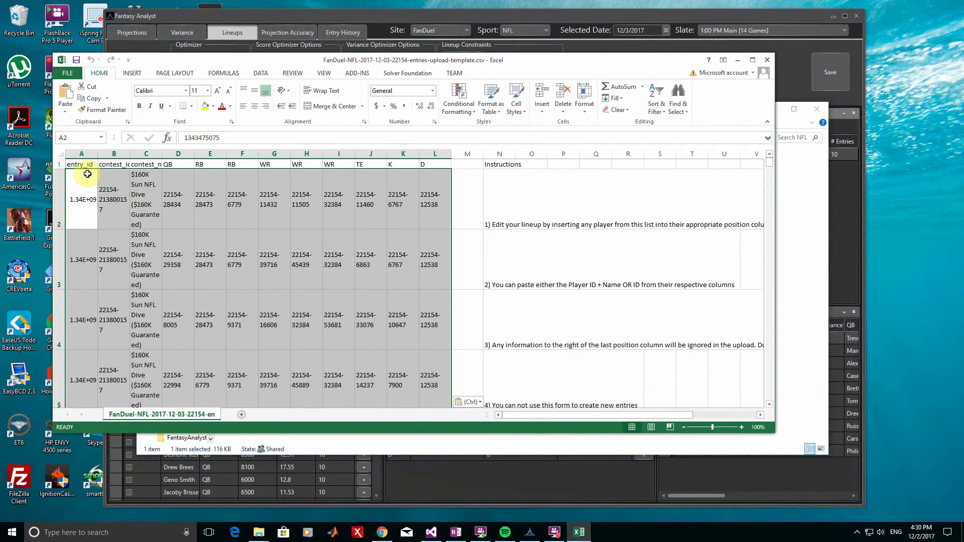
Step: Upload the filled-in template CSV to FanDuel, updating all 10 contest entries
click(738, 60)
key(alt+Tab)
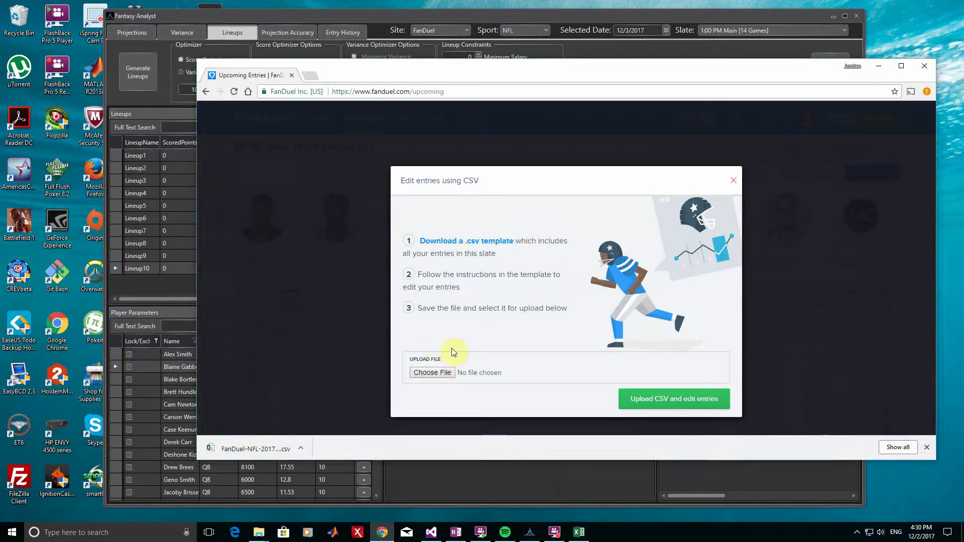
click(444, 373)
double_click(381, 129)
click(640, 399)
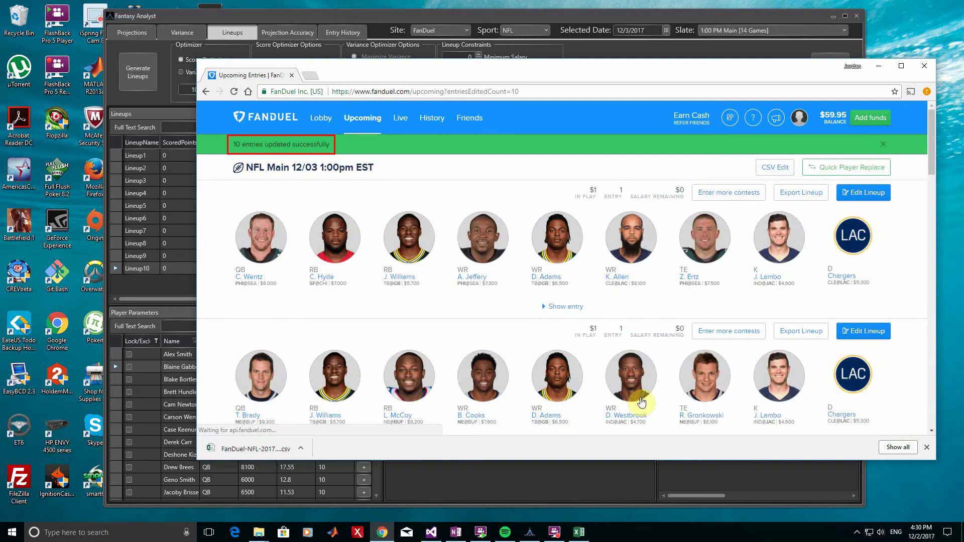